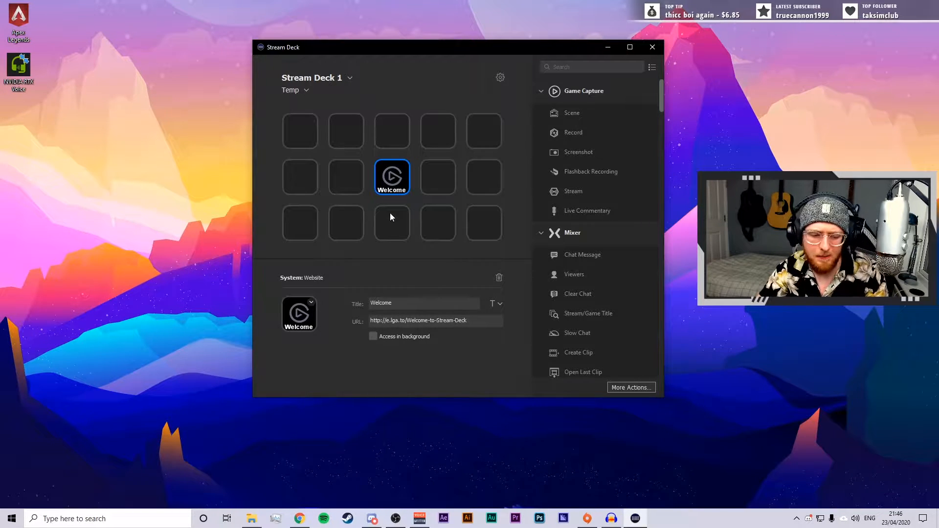
Step: Delete the Welcome key and add folders to the first, third and fifth keys of the top row
click(497, 279)
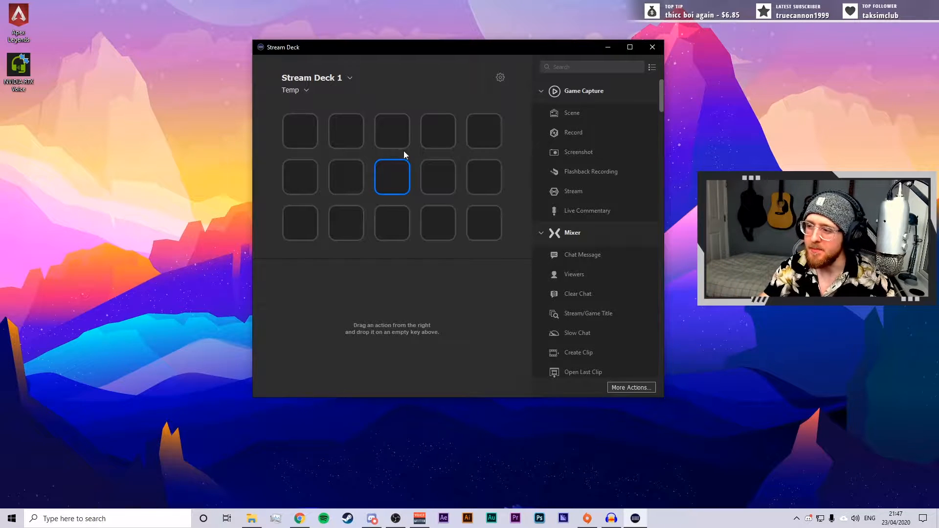
scroll(595, 202, down, 5)
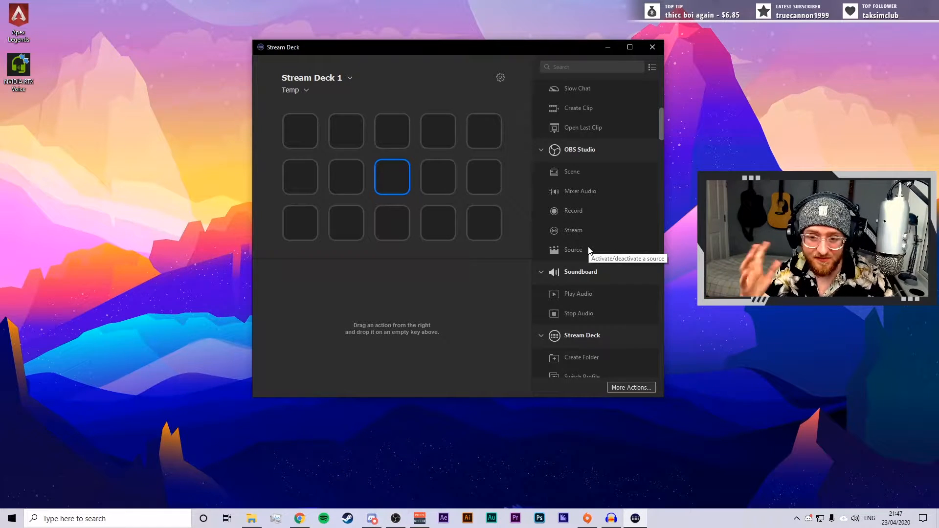
scroll(636, 337, down, 3)
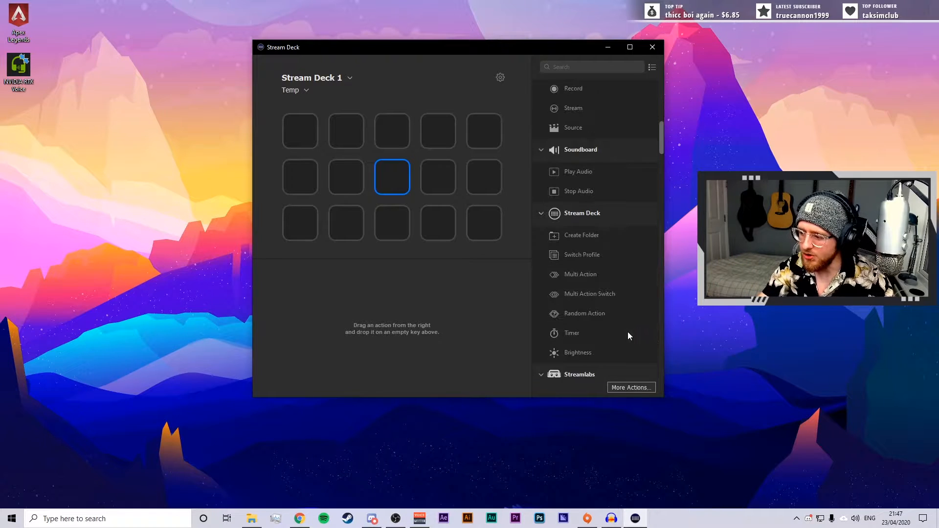
drag(602, 235, 301, 132)
drag(586, 237, 487, 132)
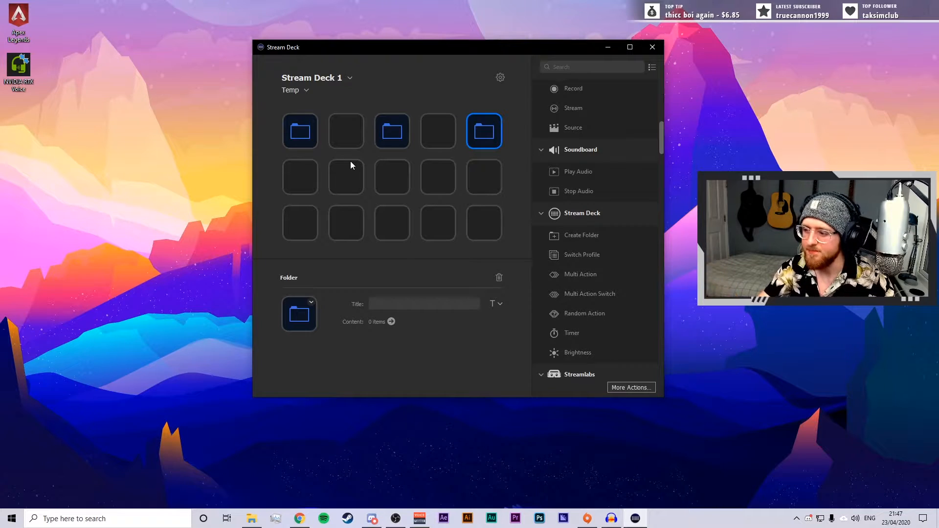
Step: Title the first folder in the top row "Streaming"
click(305, 130)
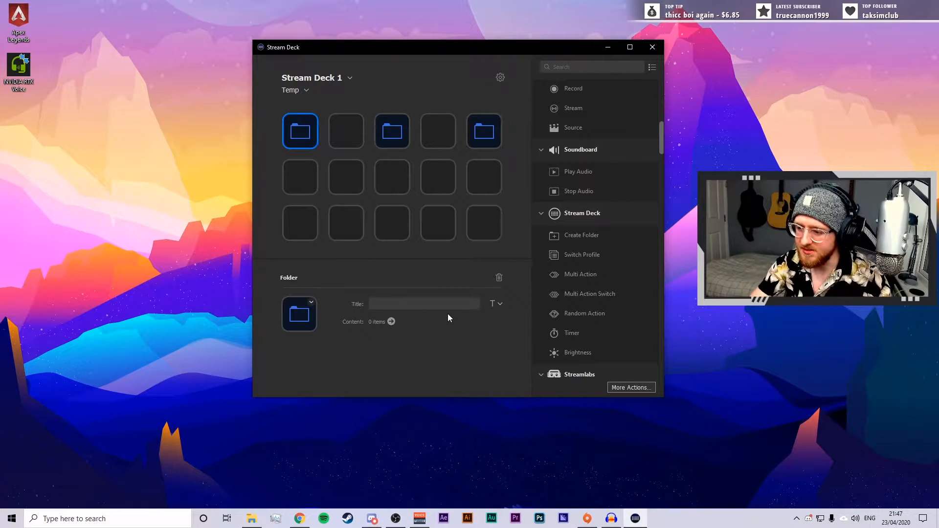
click(435, 304)
text(Streaming)
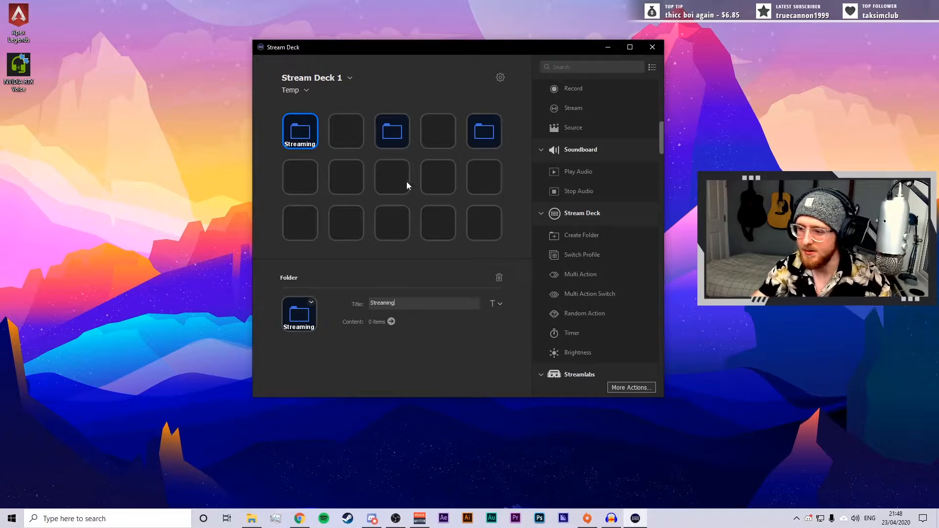
click(274, 251)
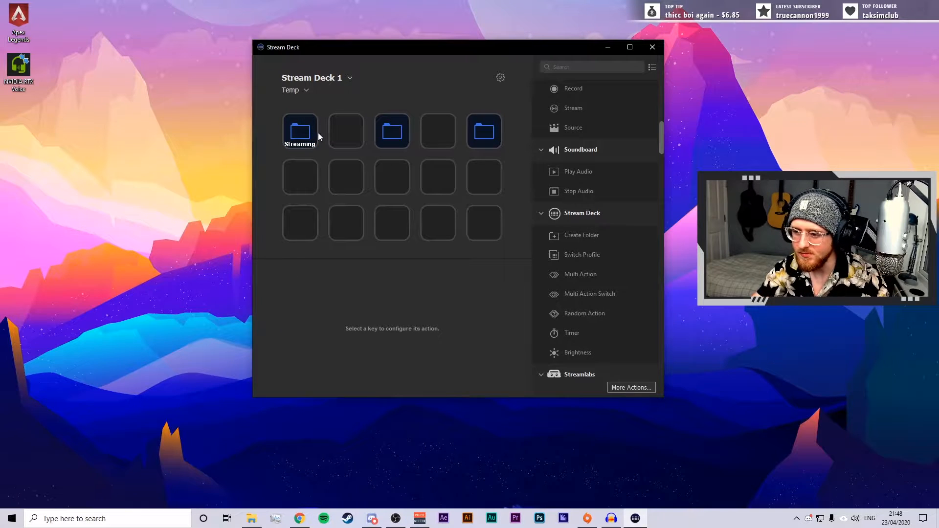
click(301, 137)
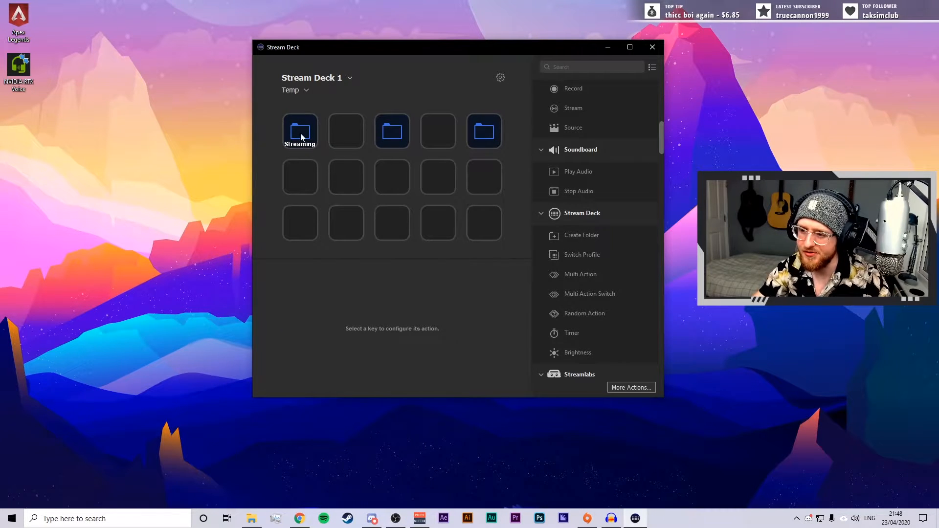
Step: Title the middle folder "Music" and the last folder "Recording"
click(388, 144)
text(Music)
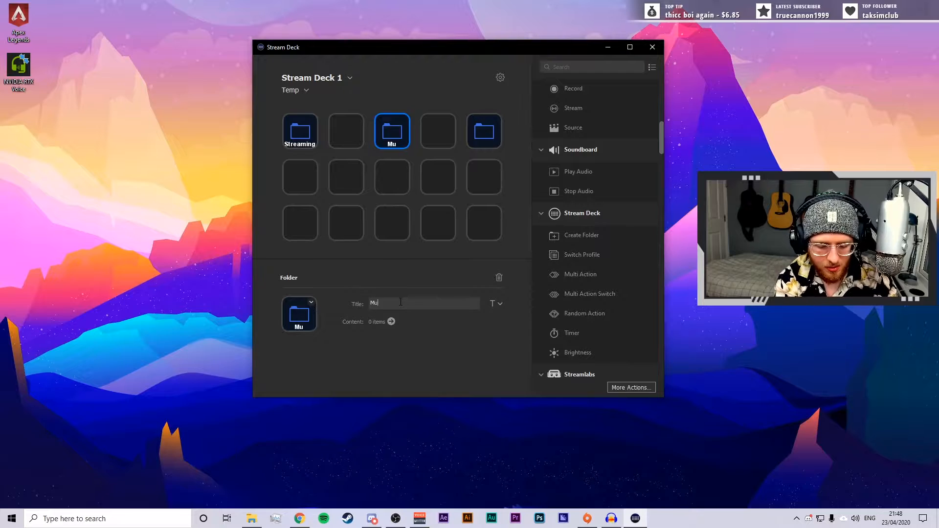
click(486, 141)
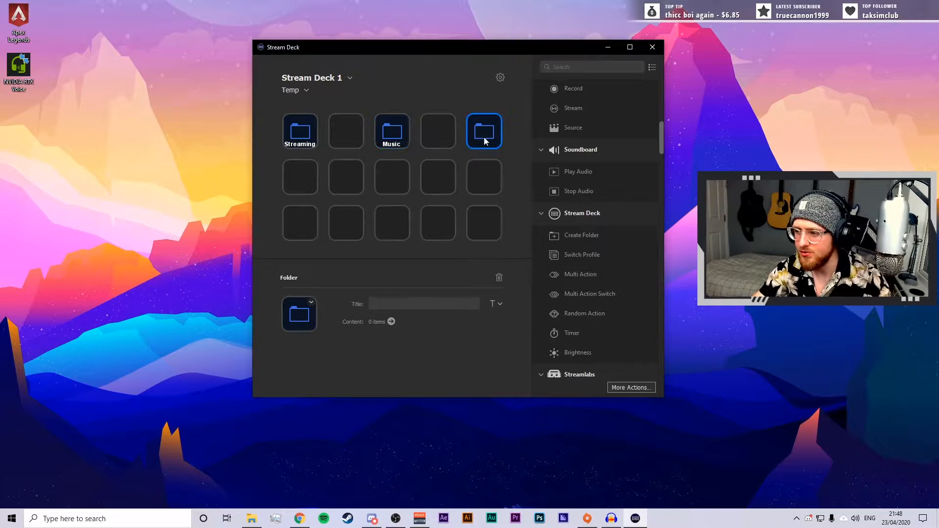
text(Recording)
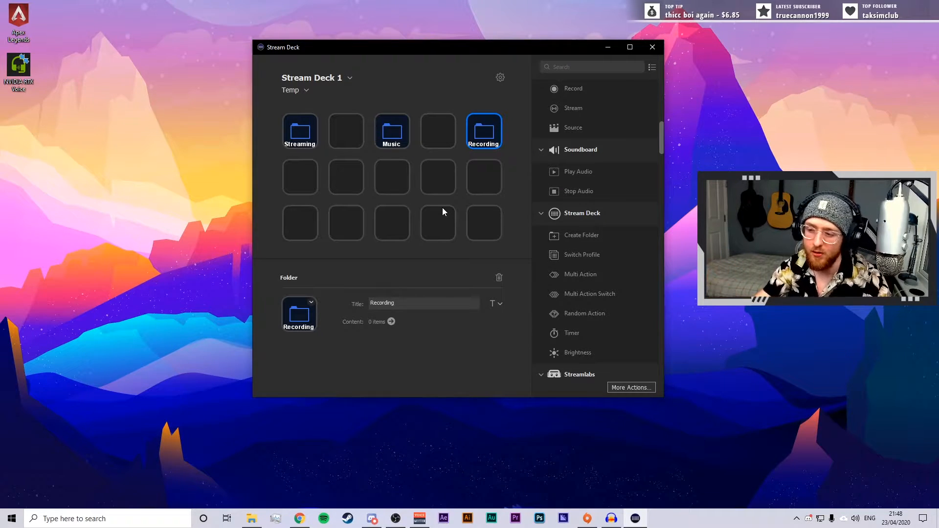
Step: Open the Streaming folder and return to the main page
click(310, 141)
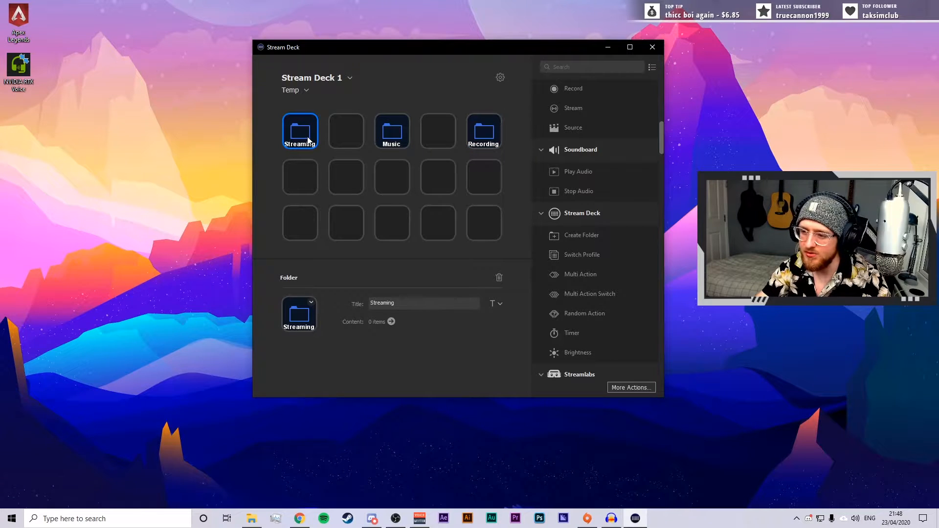
double_click(309, 140)
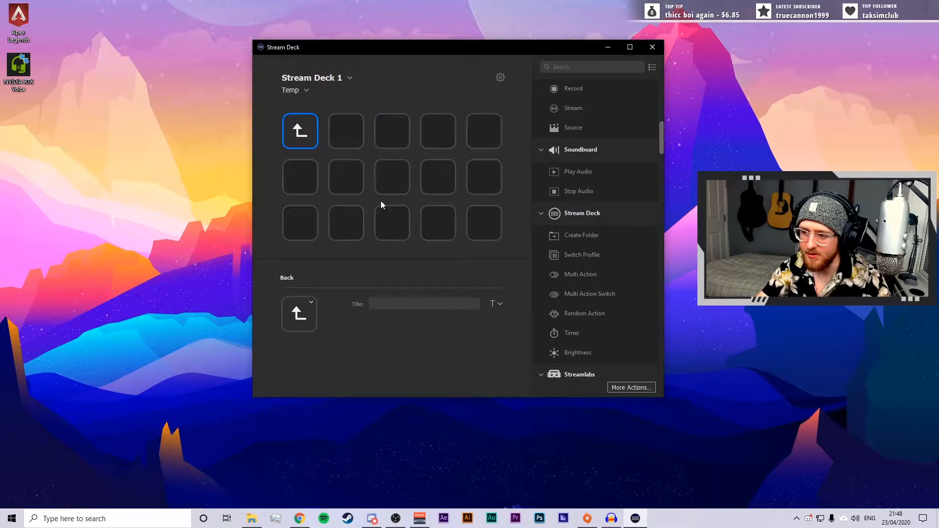
double_click(304, 130)
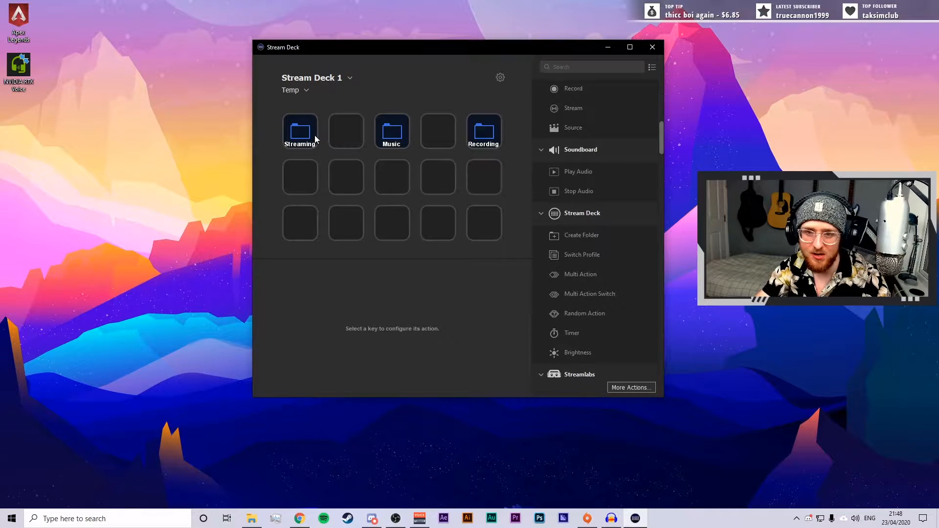
Step: Inside the Streaming folder, add an OBS Studio Scene action to each of the four empty keys in the top row
click(313, 137)
double_click(313, 137)
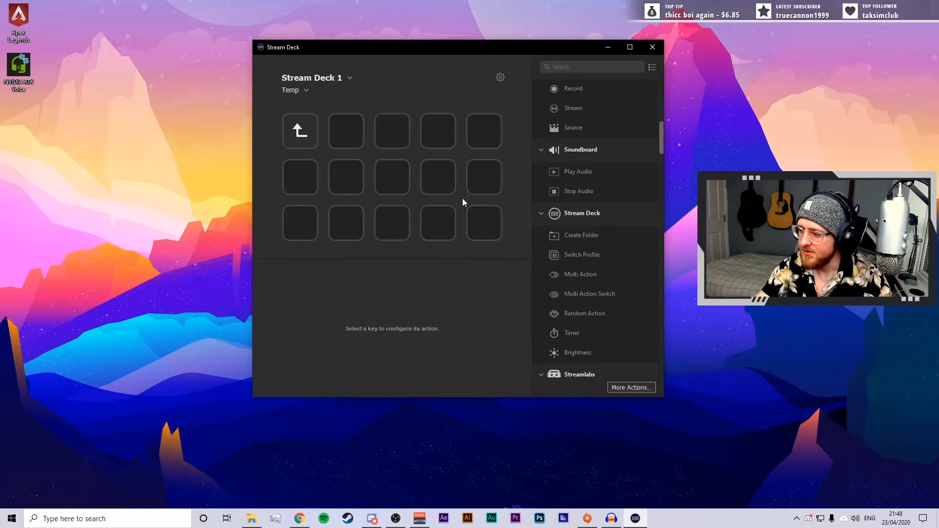
scroll(587, 239, up, 3)
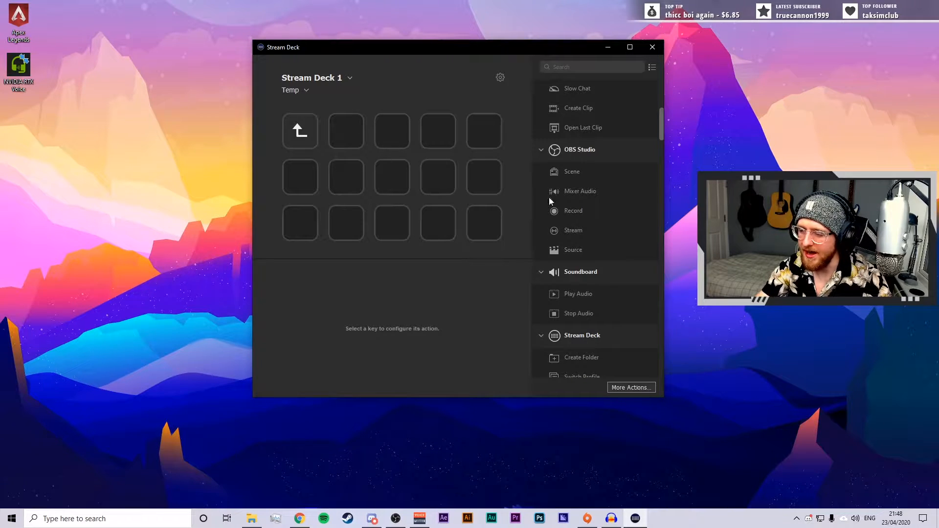
scroll(575, 211, up, 3)
scroll(592, 208, up, 3)
scroll(597, 215, down, 5)
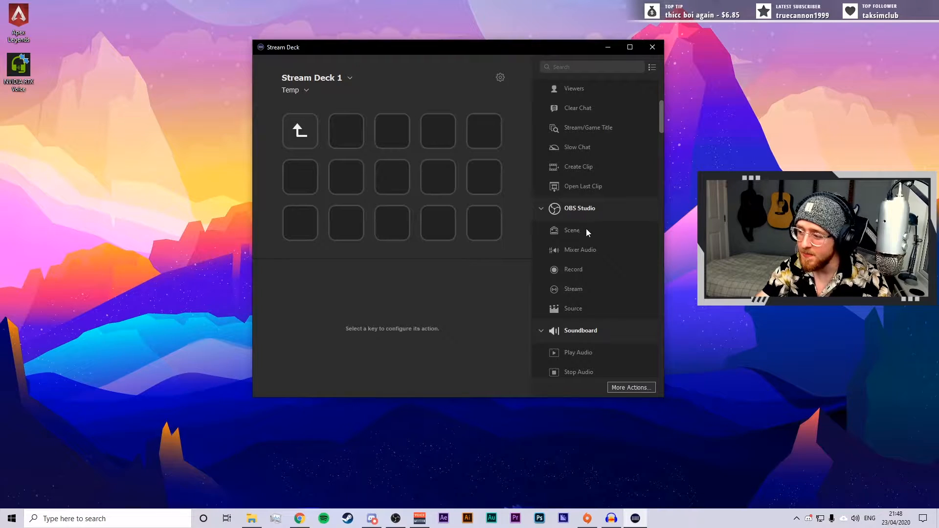
scroll(586, 228, down, 1)
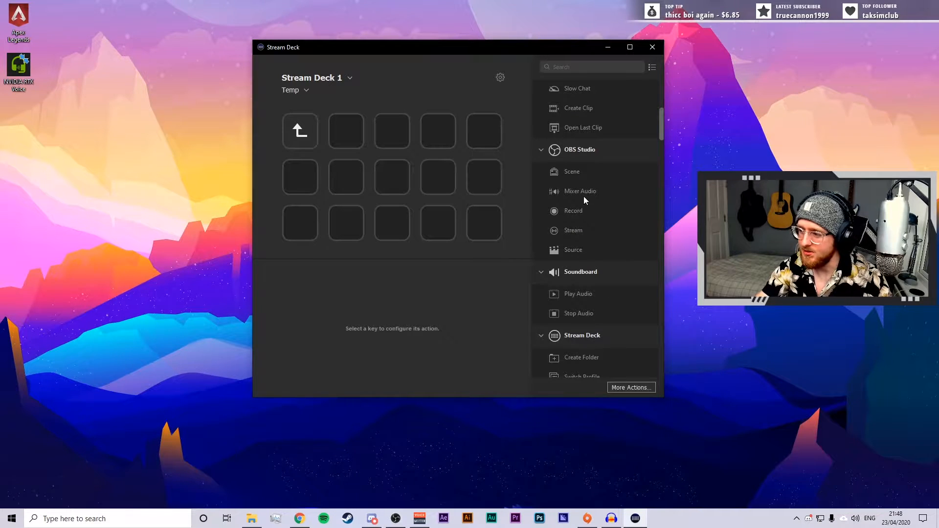
drag(579, 173, 358, 134)
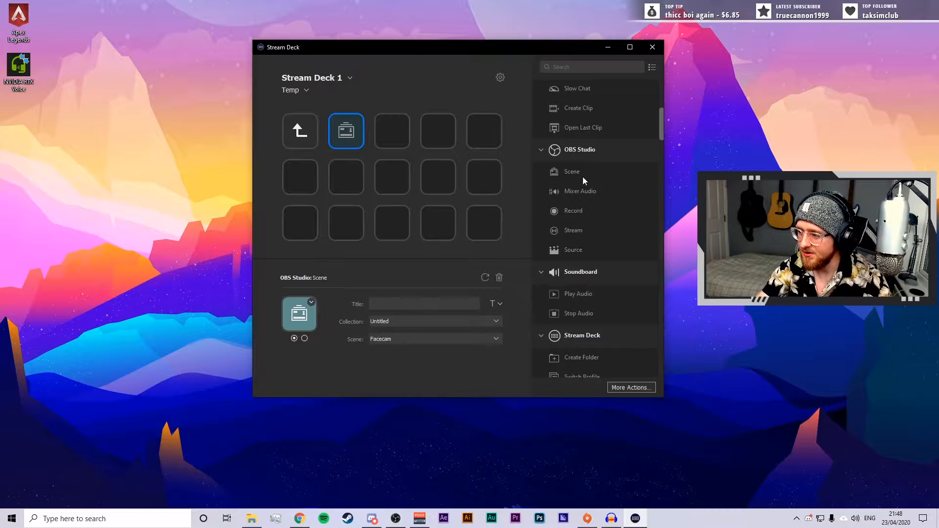
drag(582, 177, 394, 135)
drag(583, 173, 484, 132)
Step: Title the first scene key "Facecam", keeping the Untitled collection and the Facecam scene
click(362, 136)
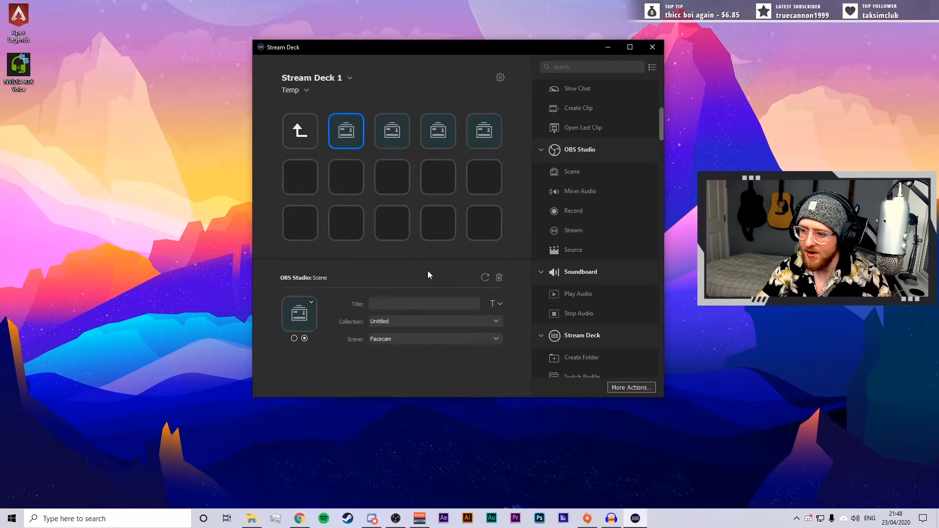
click(415, 318)
click(415, 324)
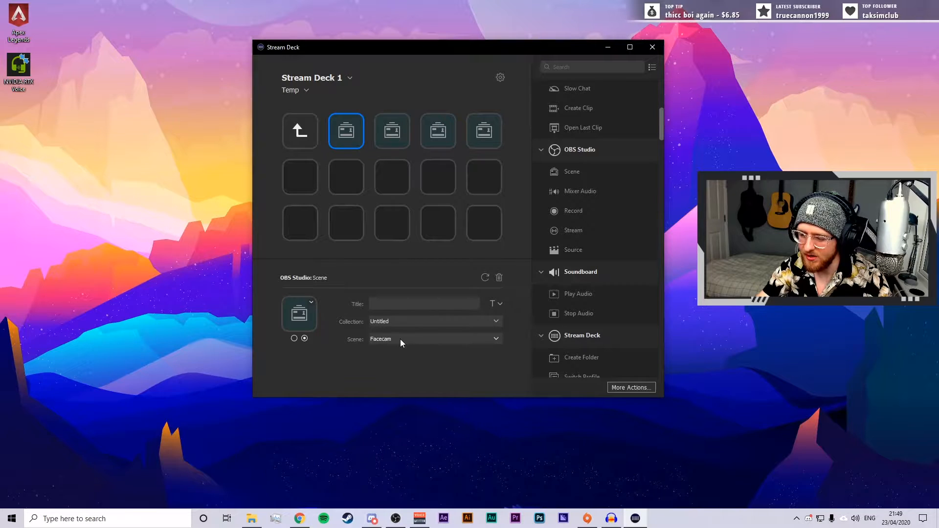
click(386, 303)
text(Facecam)
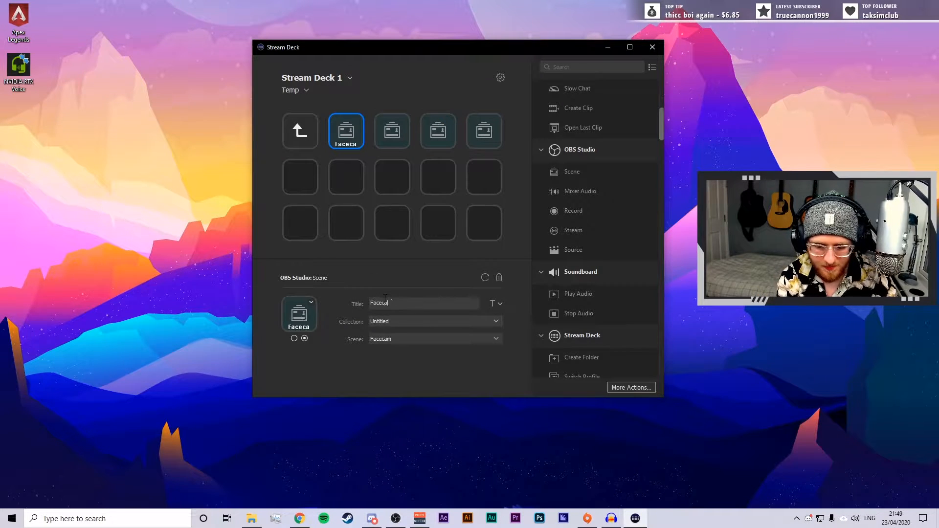
Step: Assign the Gameplay scene to the second scene key and title it "Gameplay" in both of its states
click(385, 140)
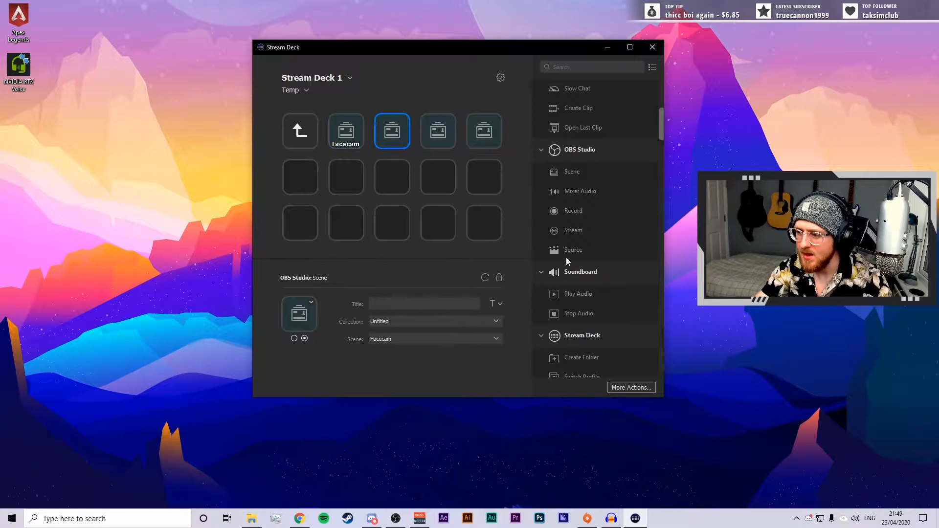
click(429, 340)
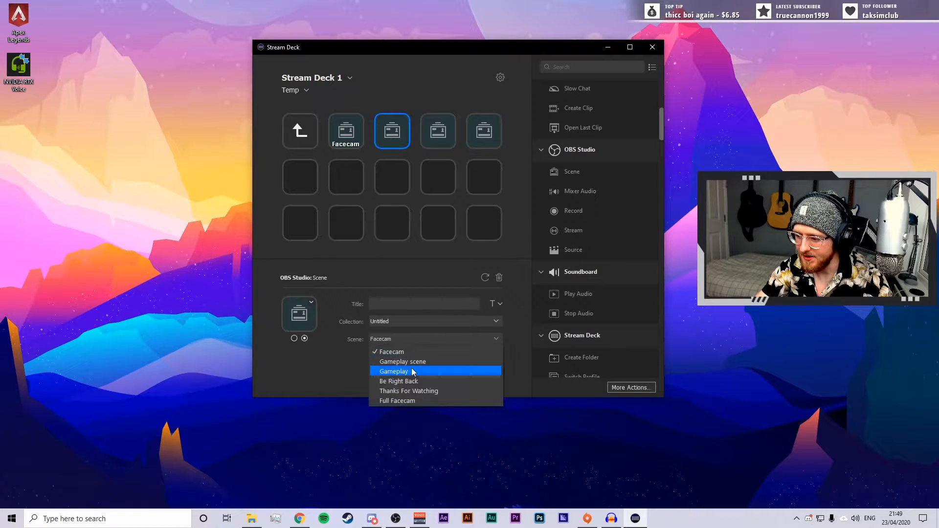
click(415, 373)
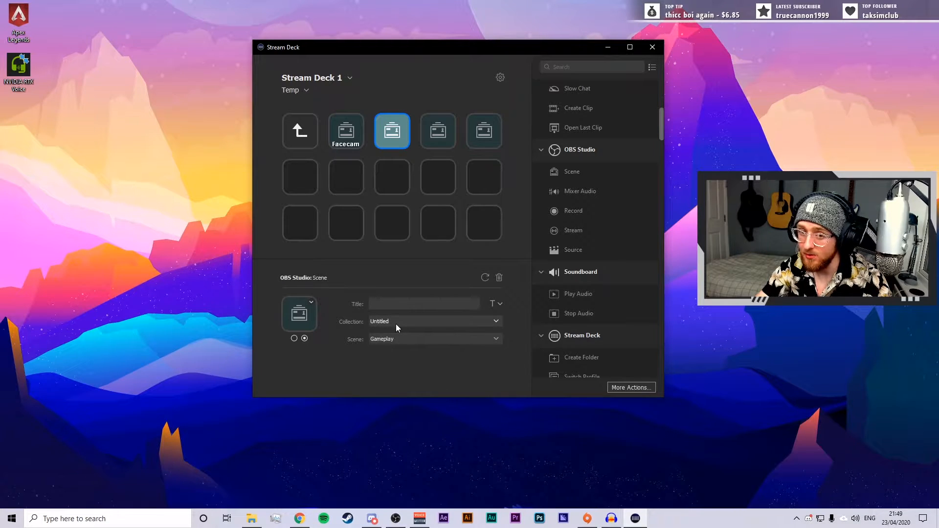
click(400, 303)
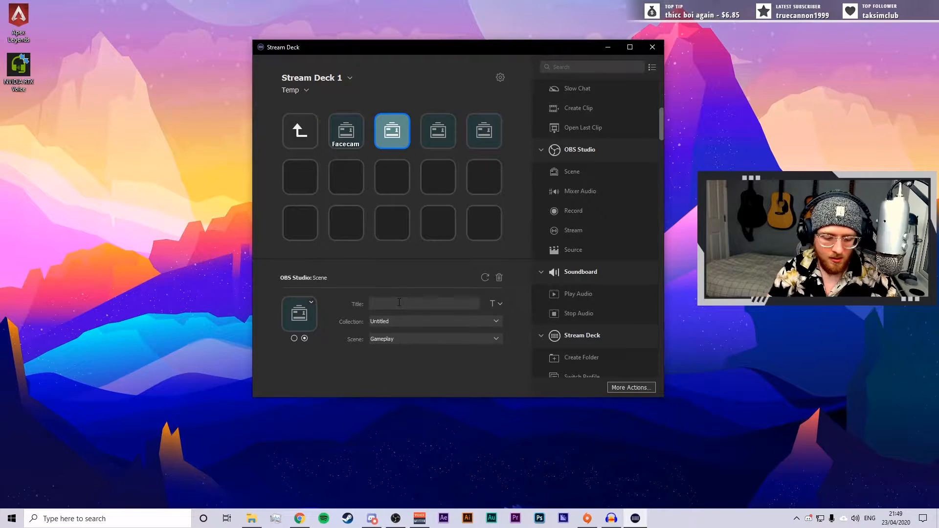
text(Gameplay)
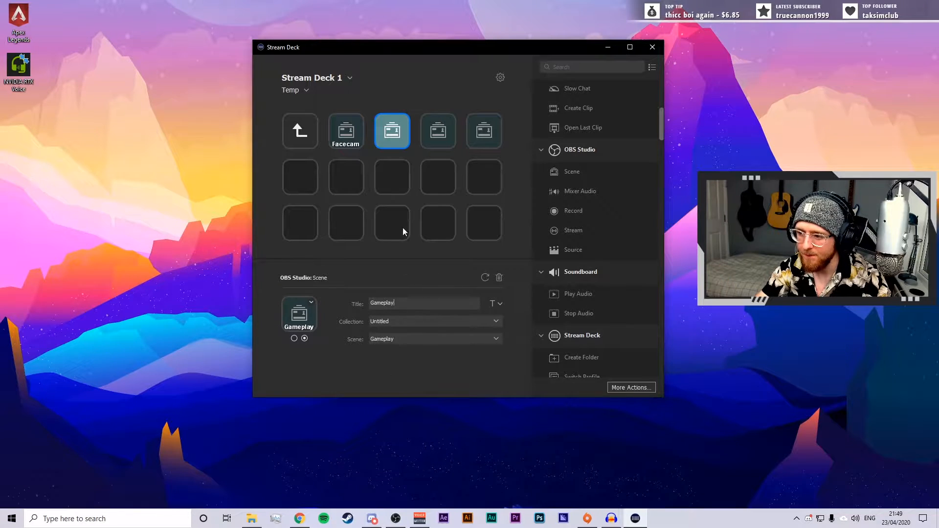
key(Return)
key(BackSpace)
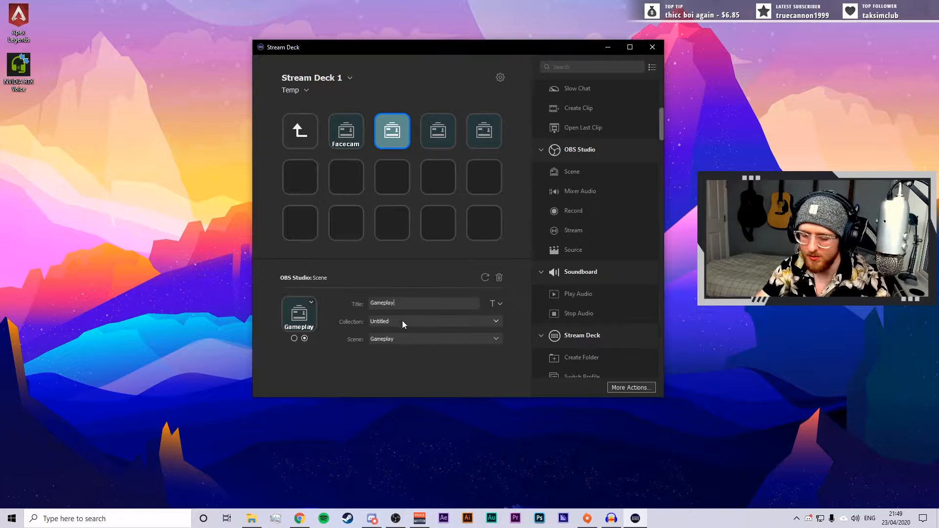
click(393, 145)
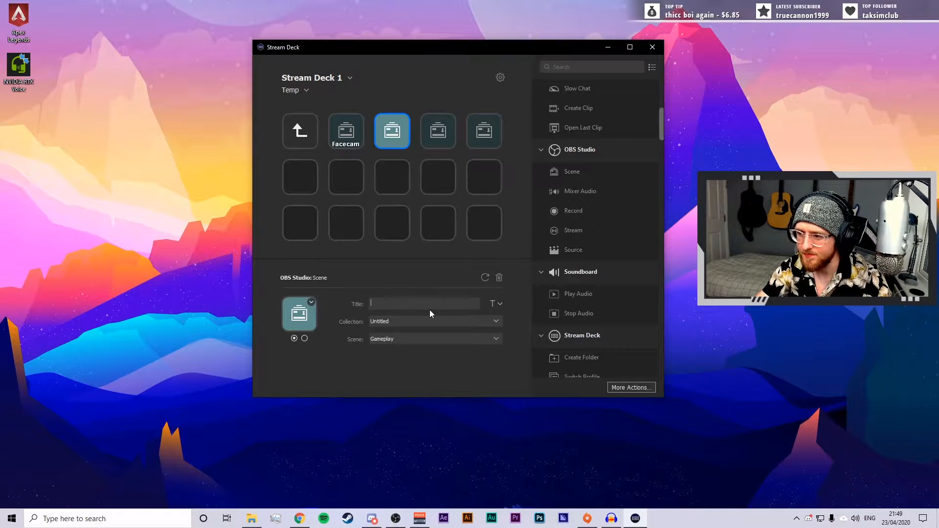
text(Gameplay)
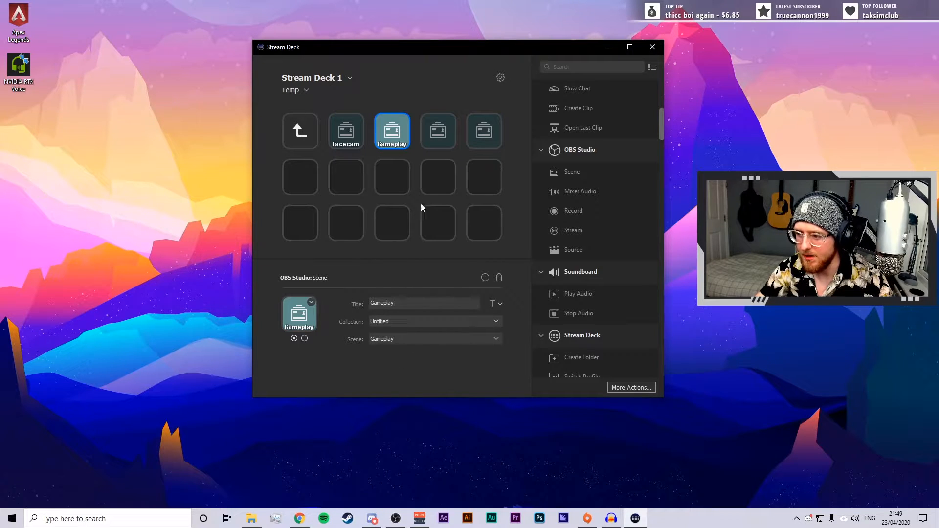
Step: Assign the Be Right Back scene to the third scene key and title it "BRB"
click(437, 142)
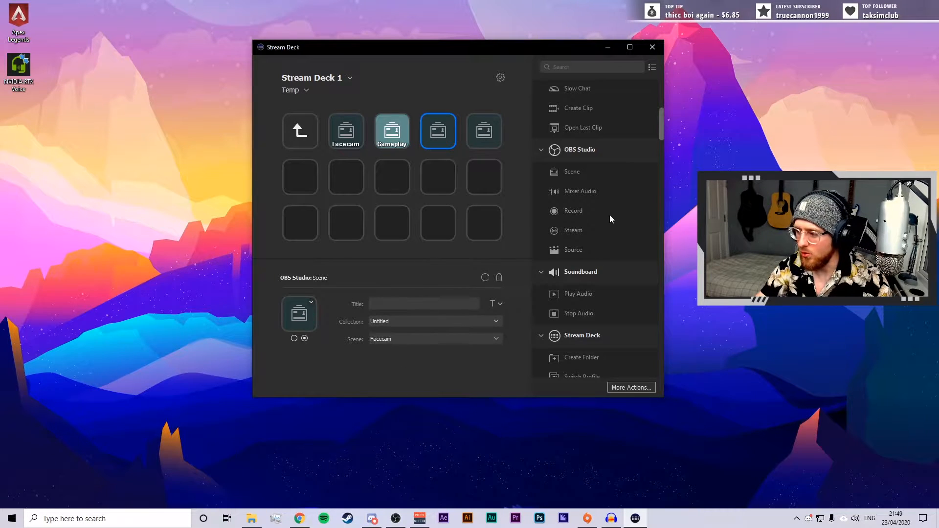
click(391, 338)
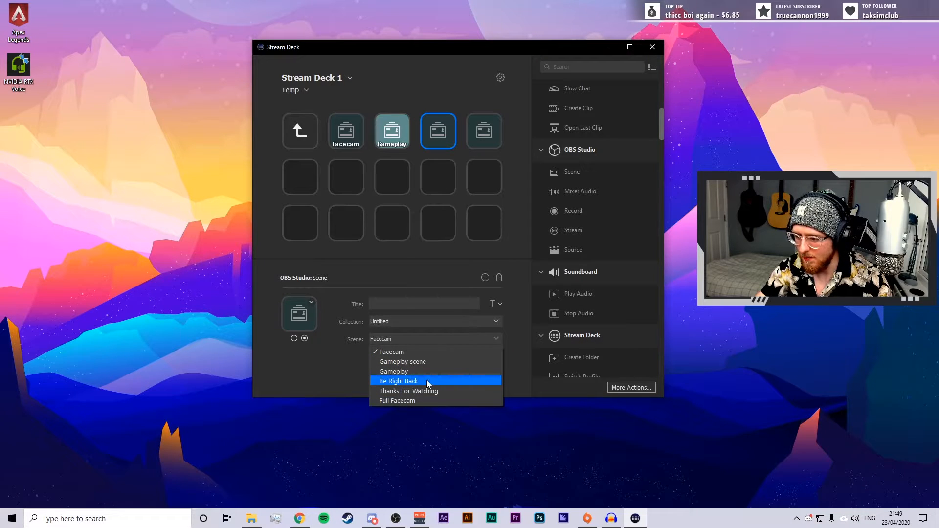
click(426, 380)
click(389, 299)
text(BR)
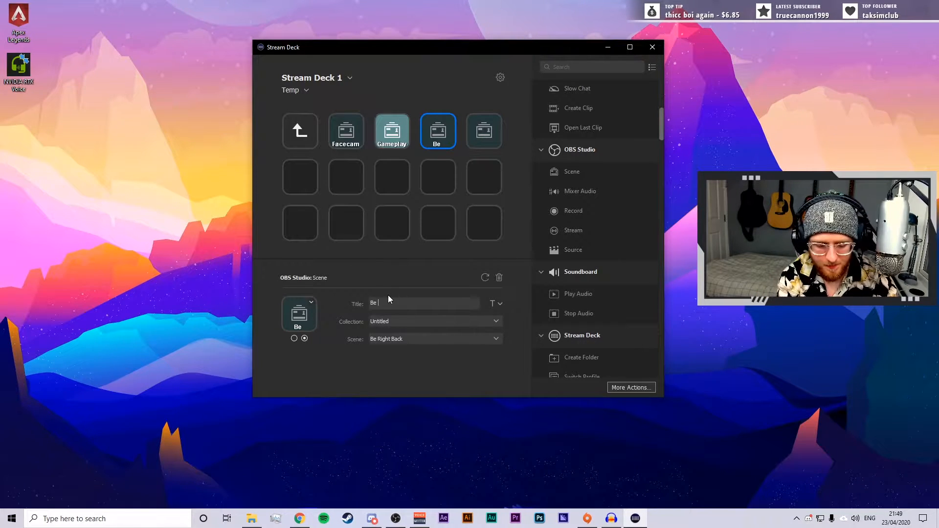
text(B)
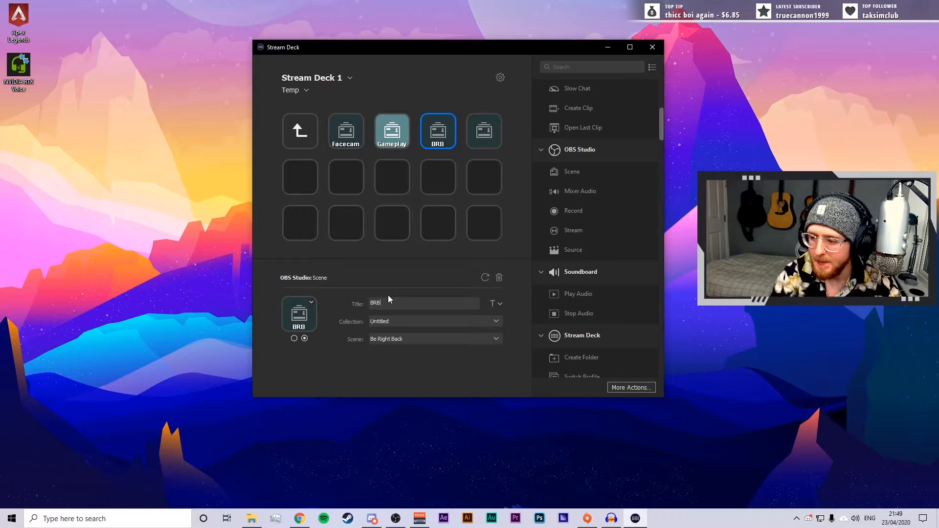
Step: Assign the Thanks For Watching scene to the fourth scene key and title it "End"
click(486, 135)
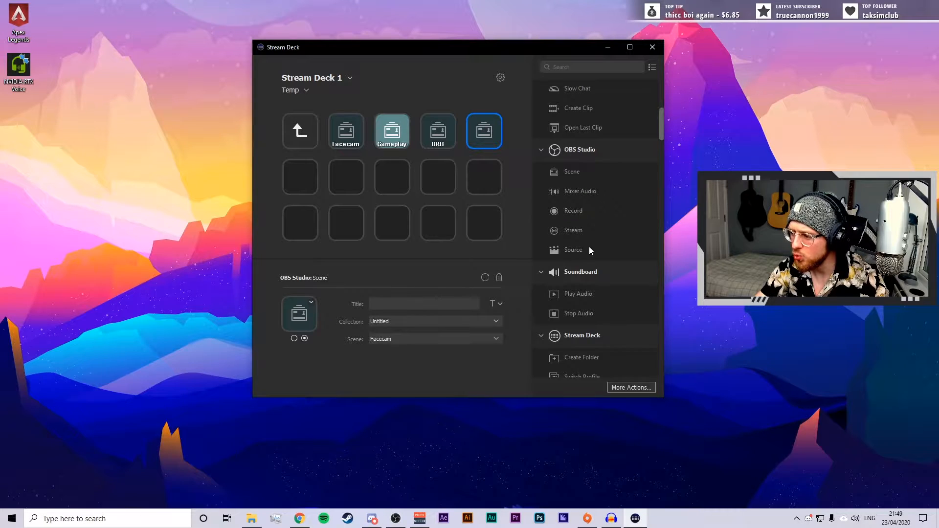
click(394, 342)
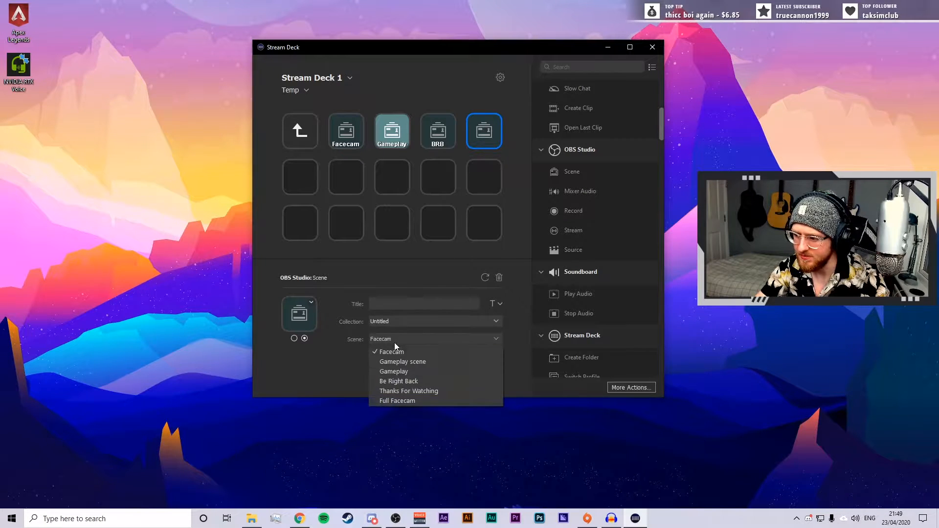
click(424, 391)
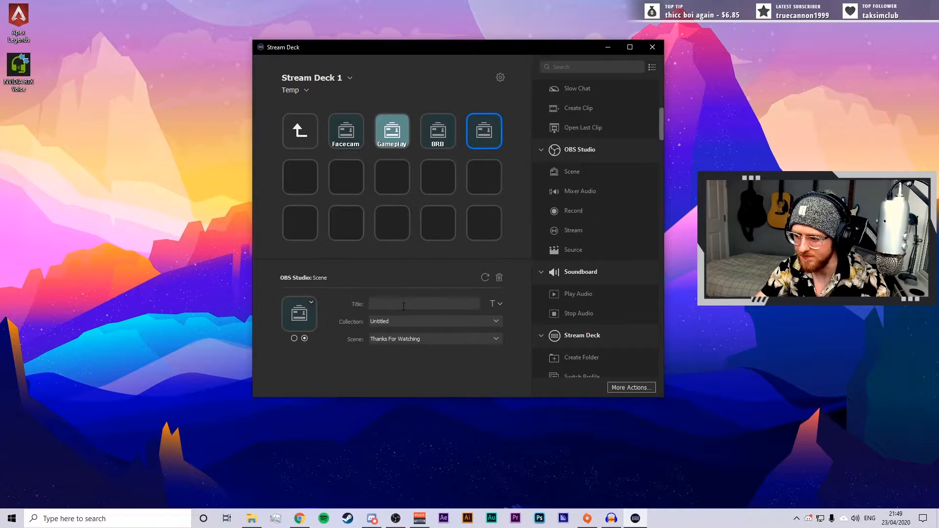
click(430, 306)
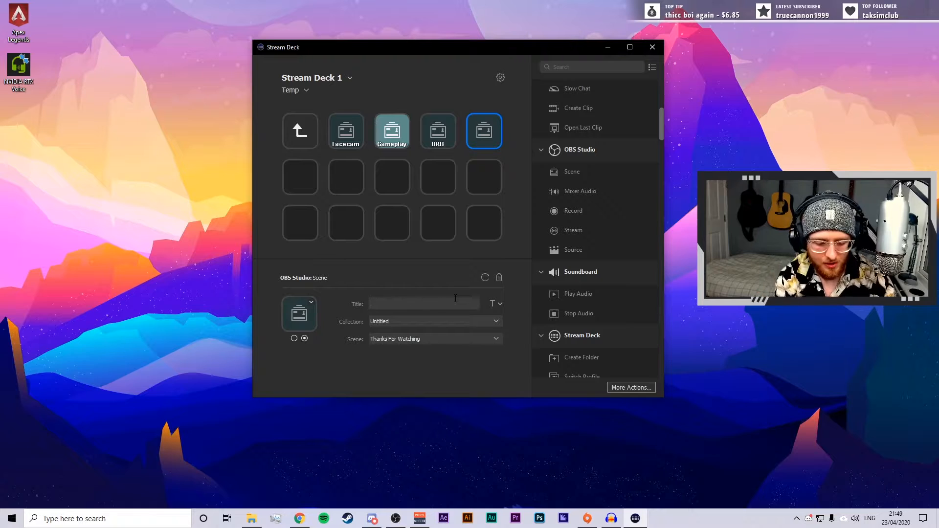
text(End Stream)
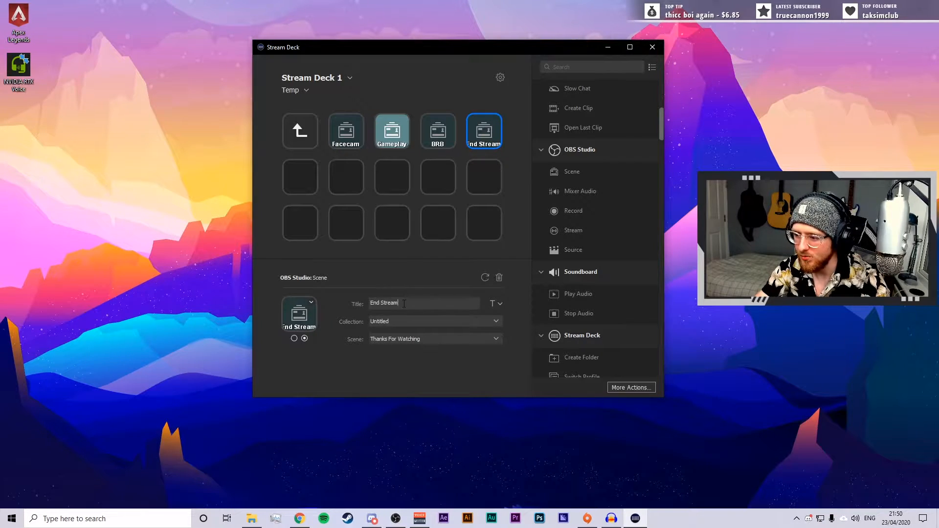
drag(398, 304, 384, 304)
key(BackSpace)
key(BackSpace)
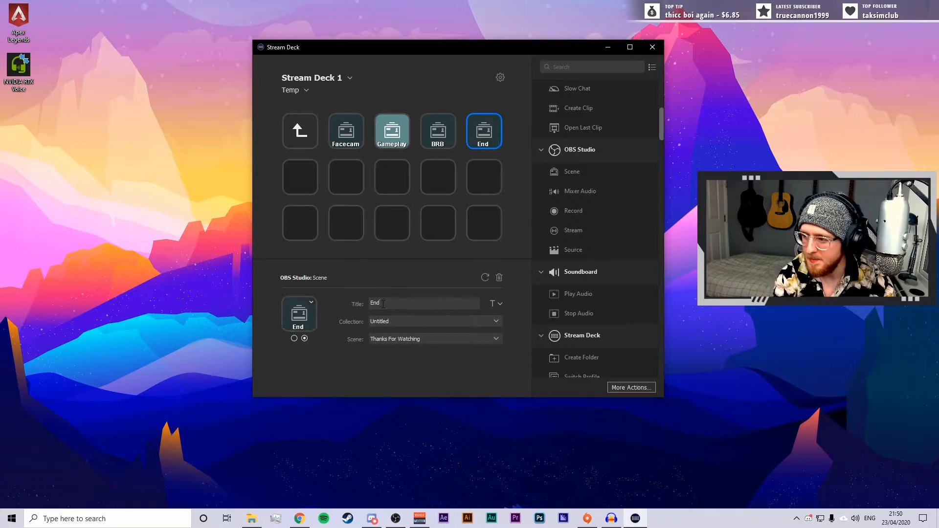
click(394, 251)
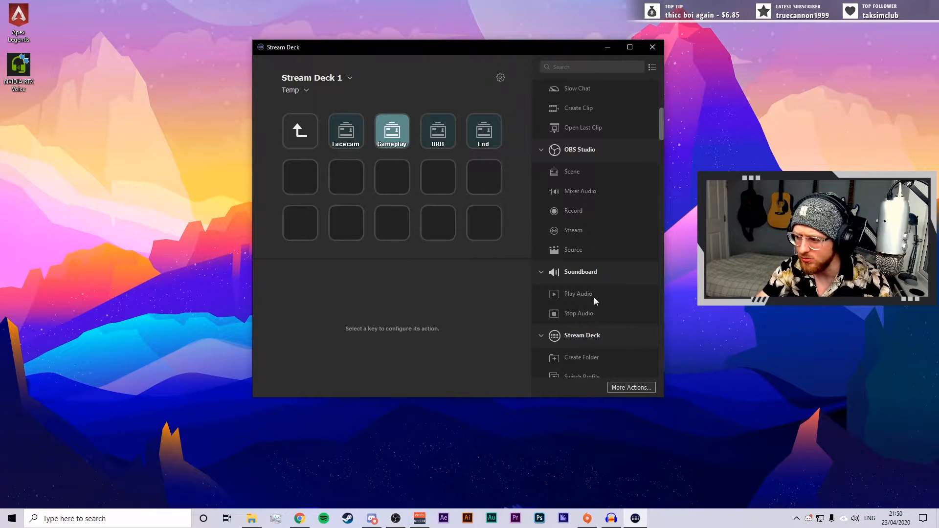
Step: Add an OBS Studio Mixer Audio action to the second row's fourth key, with source Mic/Aux and title "Mic Mute"
scroll(594, 298, down, 4)
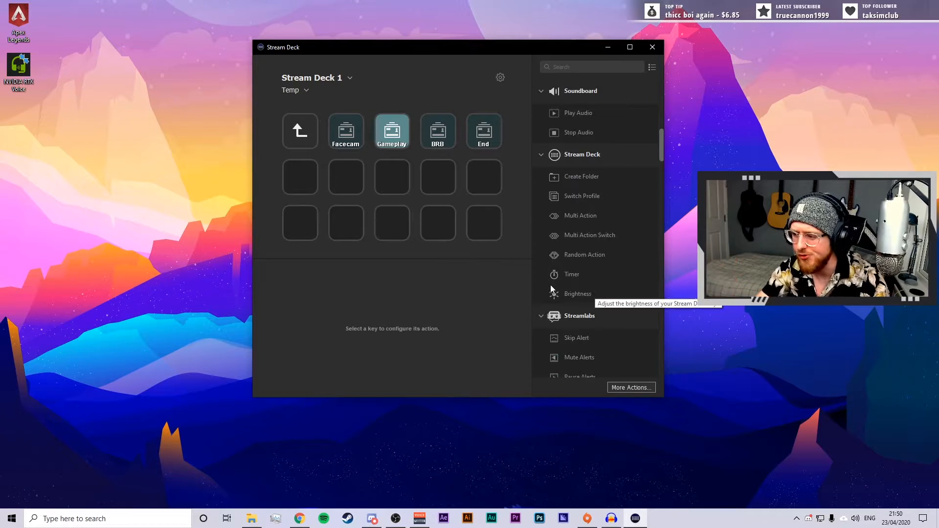
scroll(606, 271, up, 7)
scroll(600, 280, down, 1)
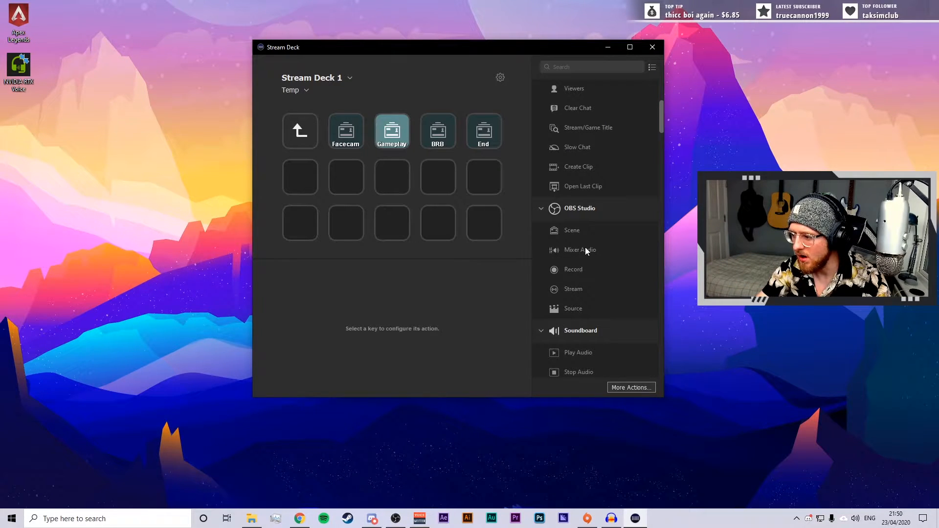
drag(585, 248, 431, 177)
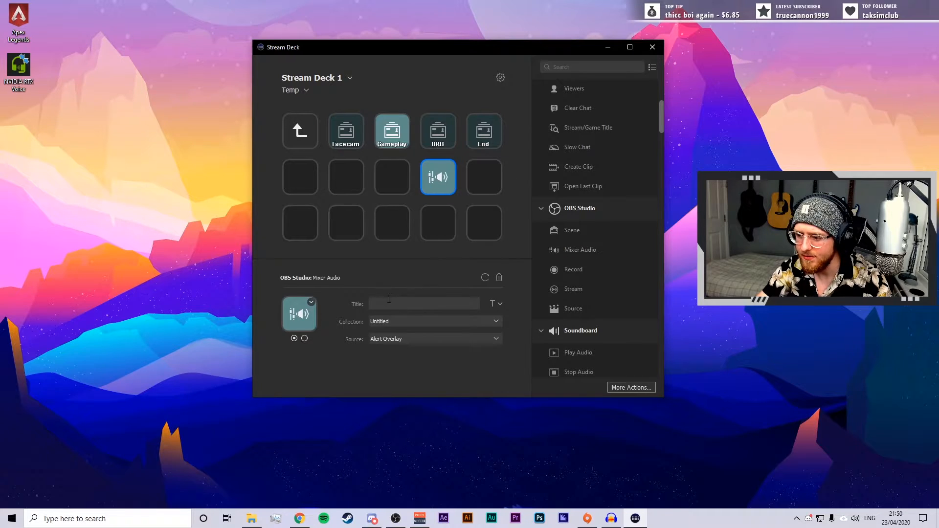
click(405, 340)
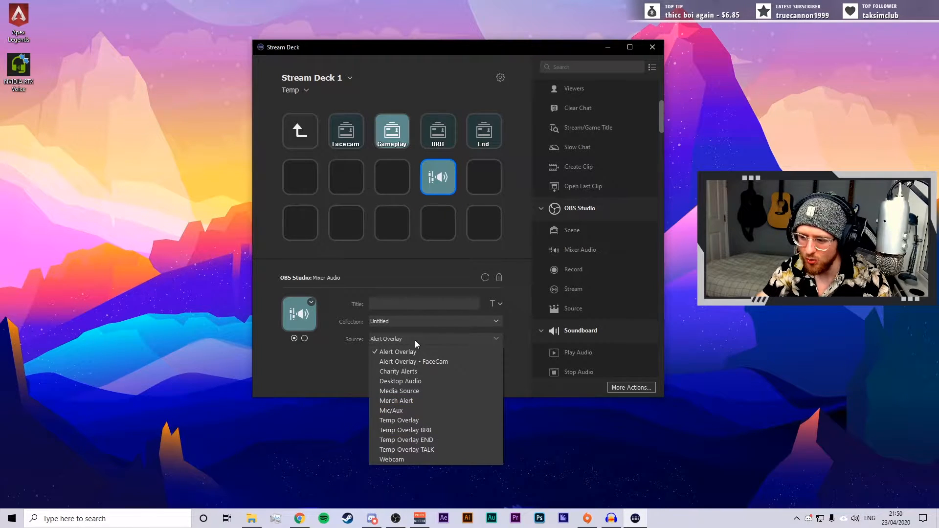
click(404, 411)
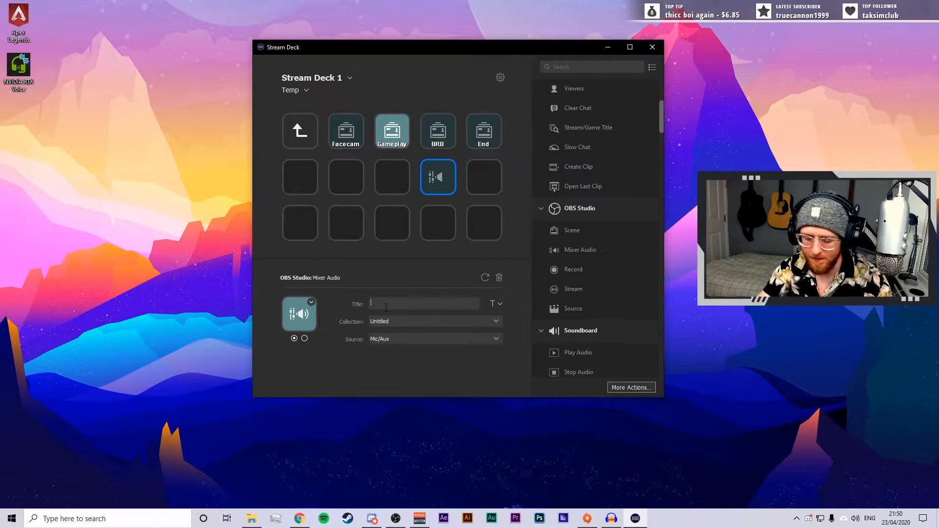
text(Mic )
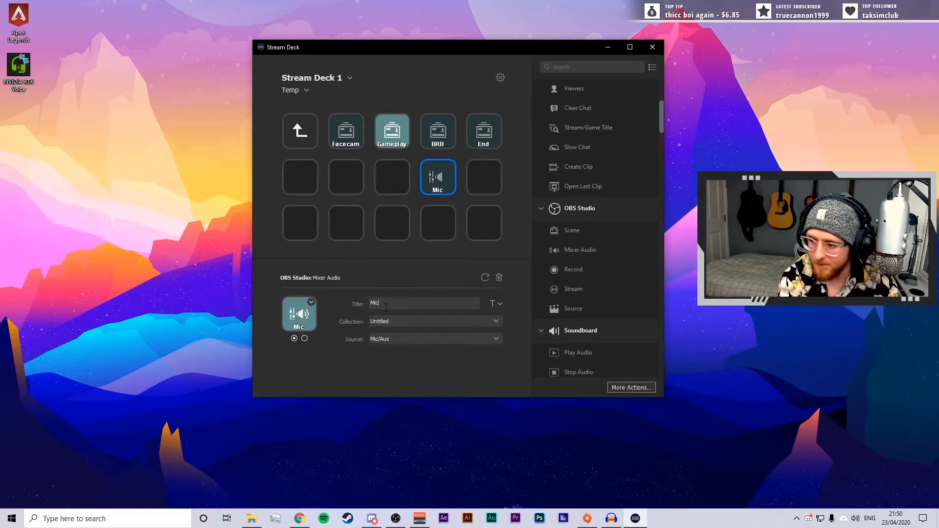
text(Mute)
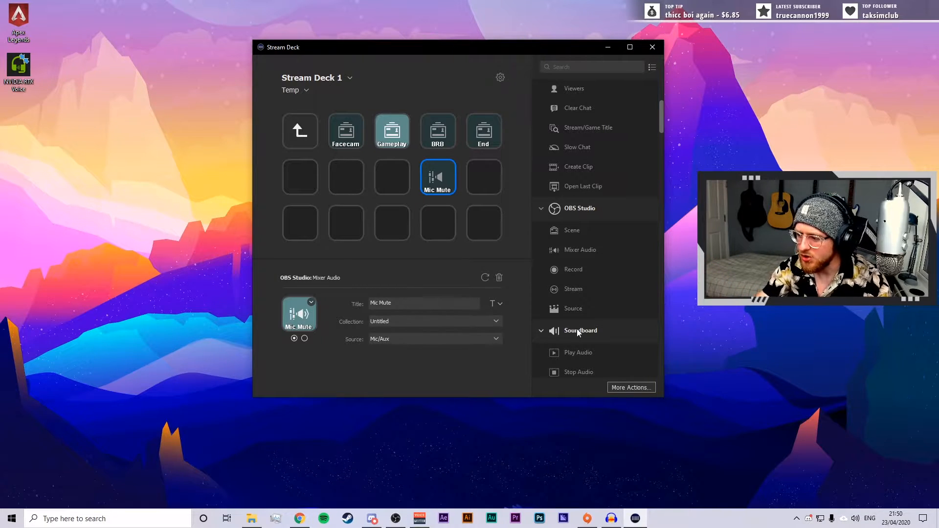
Step: Look through the available action categories, from Game Capture to Streamlabs, System, Twitch, Twitter and XSplit
scroll(625, 233, up, 3)
scroll(604, 262, up, 5)
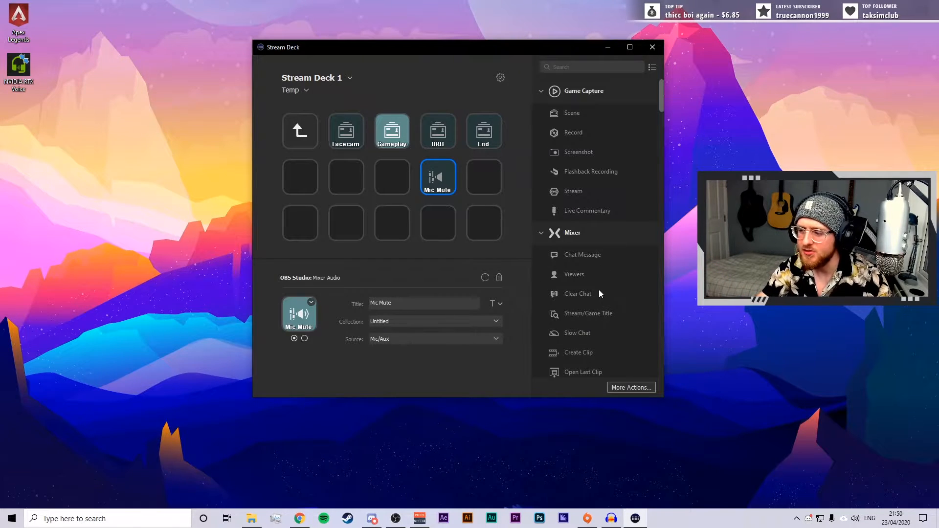
scroll(594, 313, down, 15)
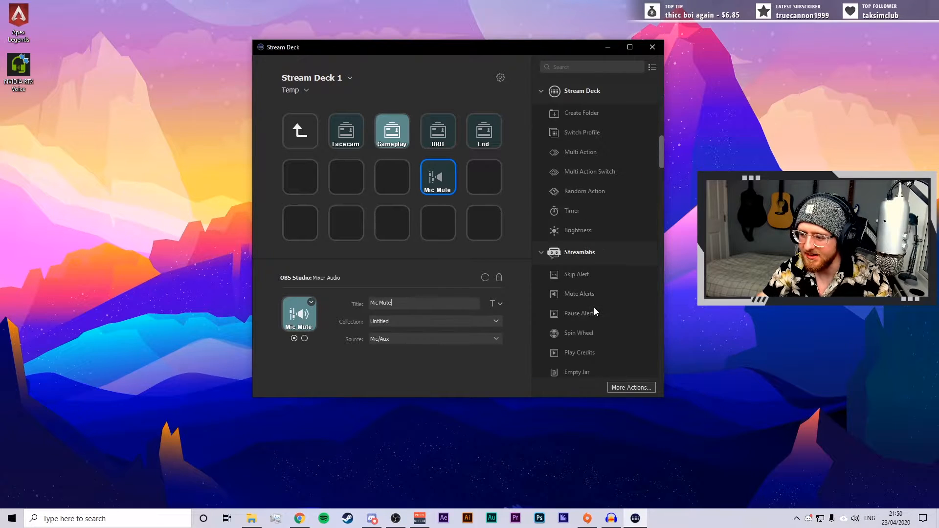
scroll(594, 309, down, 10)
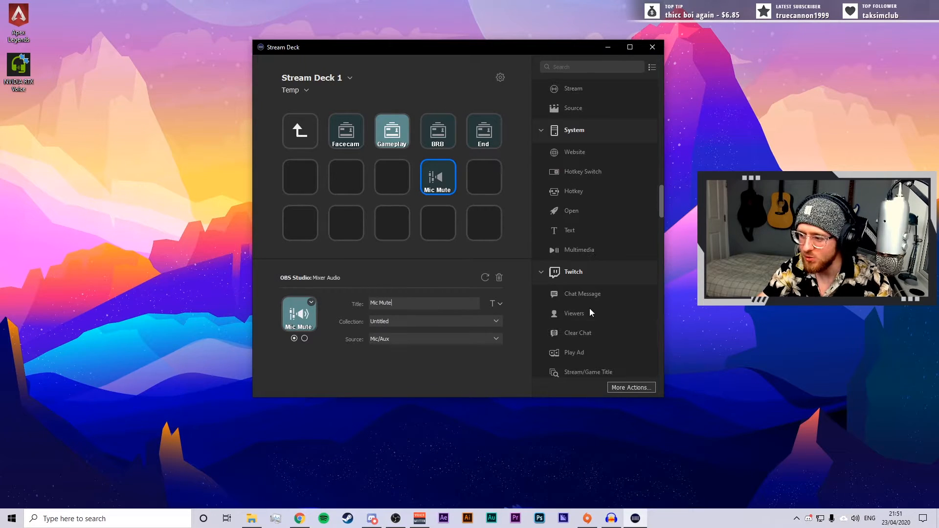
scroll(590, 309, down, 9)
scroll(589, 308, up, 3)
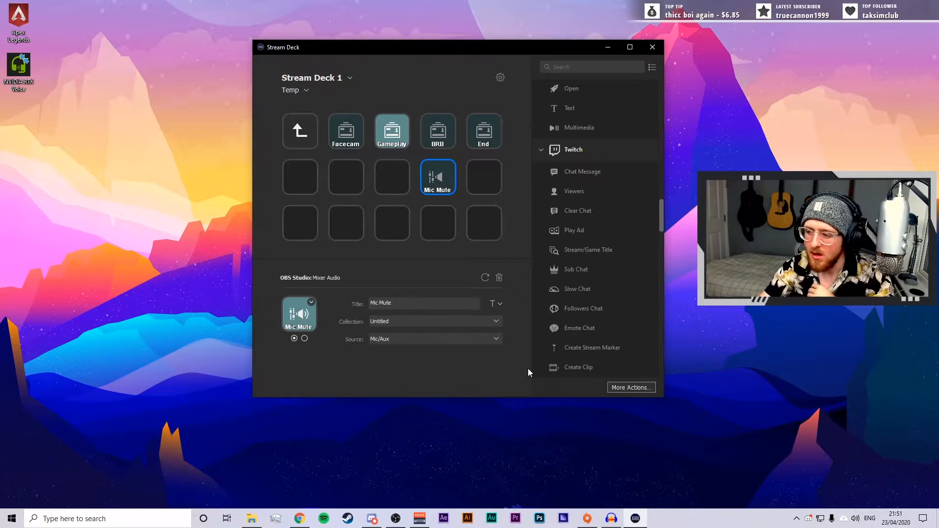
scroll(572, 331, down, 4)
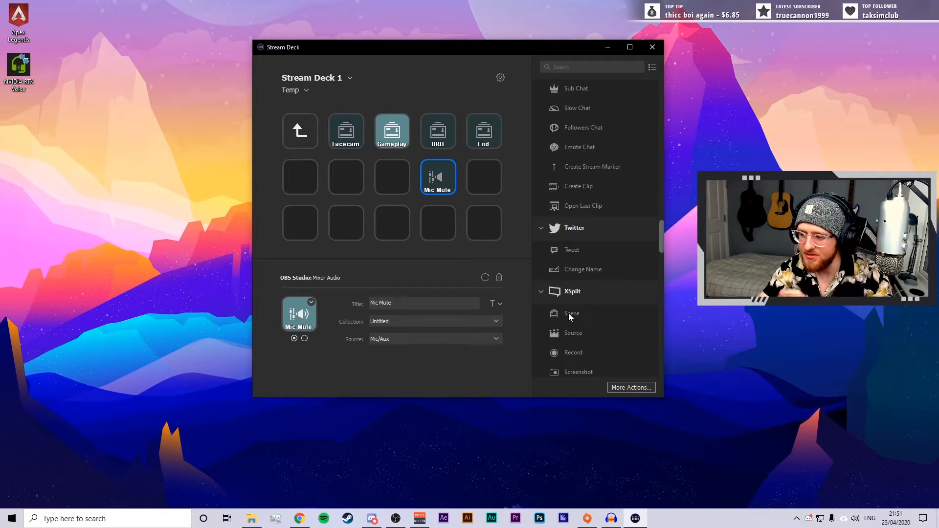
scroll(583, 314, up, 3)
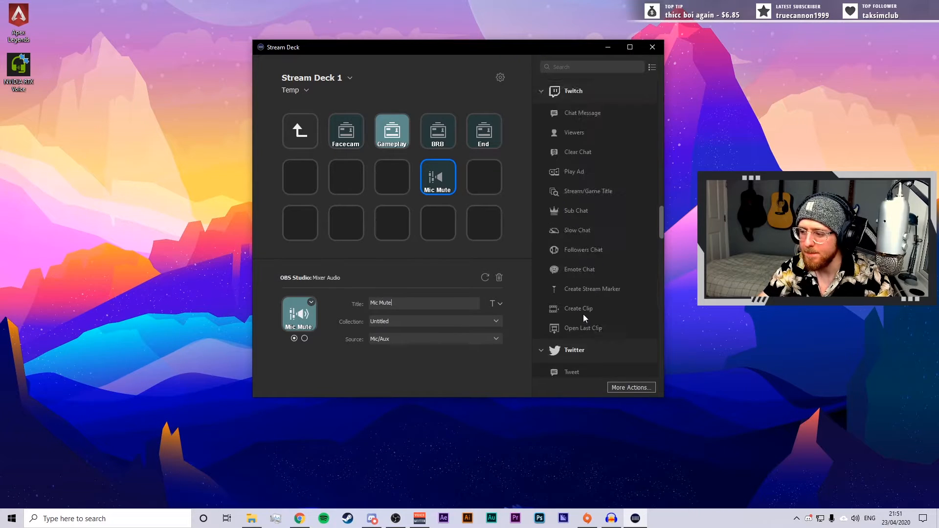
scroll(584, 314, up, 10)
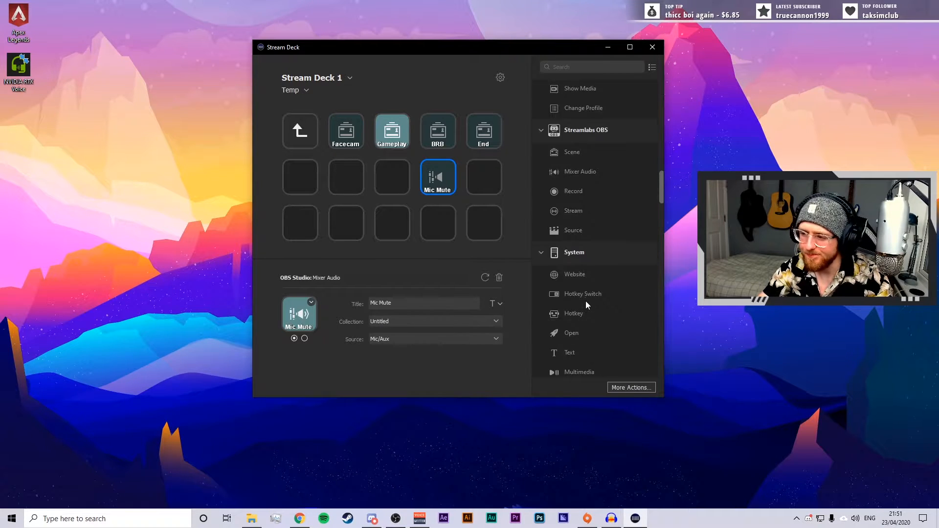
Step: Leave the Streaming folder for the Music folder and check the most popular plugins in the catalogue of additional actions
double_click(295, 127)
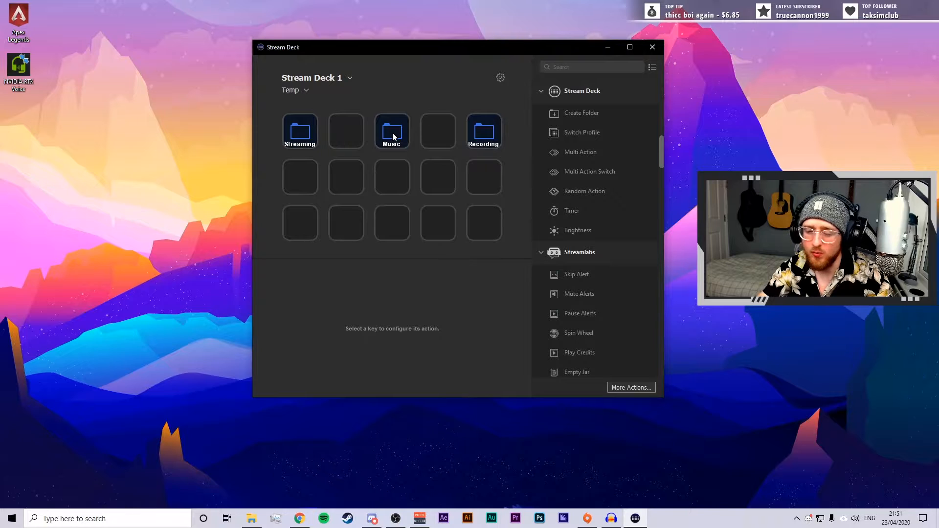
double_click(394, 137)
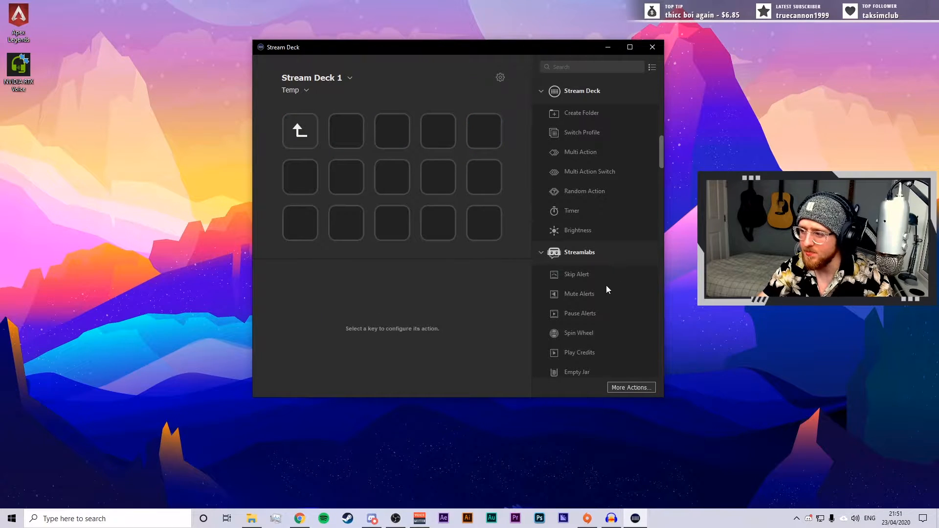
scroll(604, 281, down, 8)
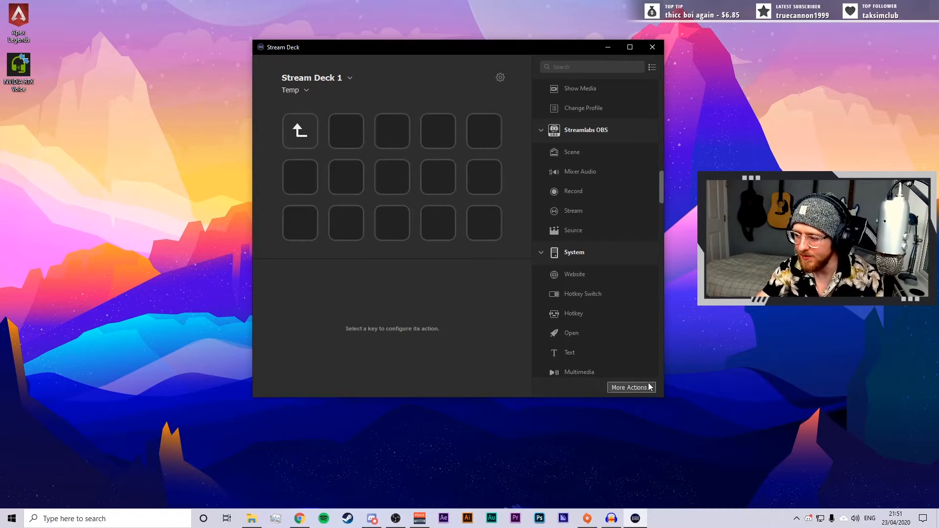
click(630, 390)
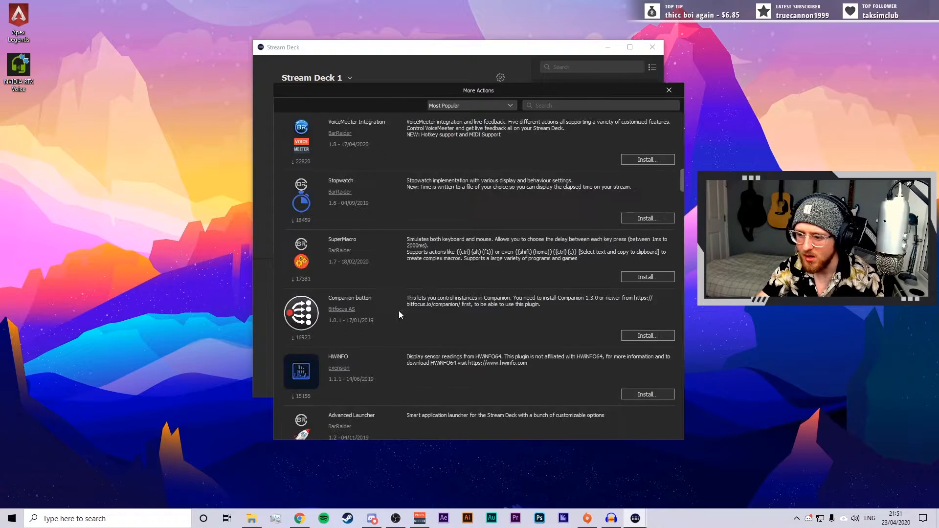
scroll(343, 273, down, 3)
scroll(335, 293, up, 3)
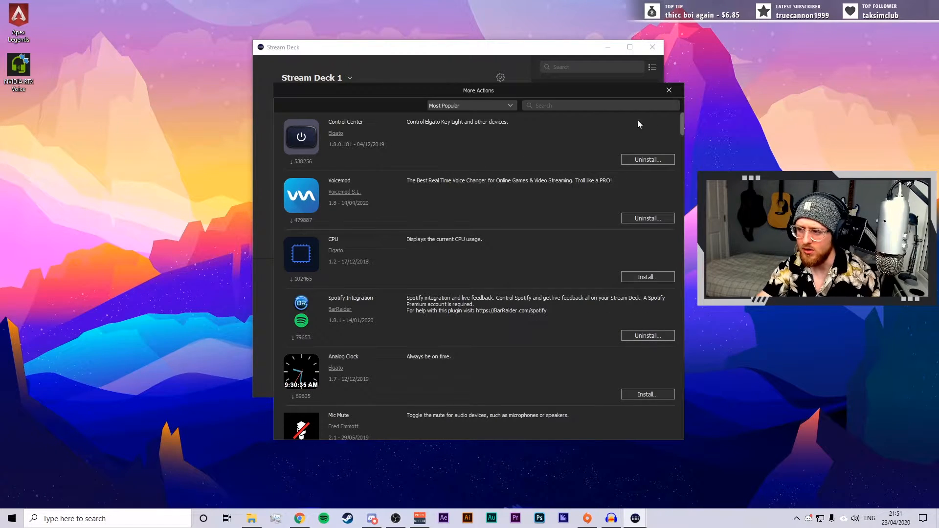
click(670, 93)
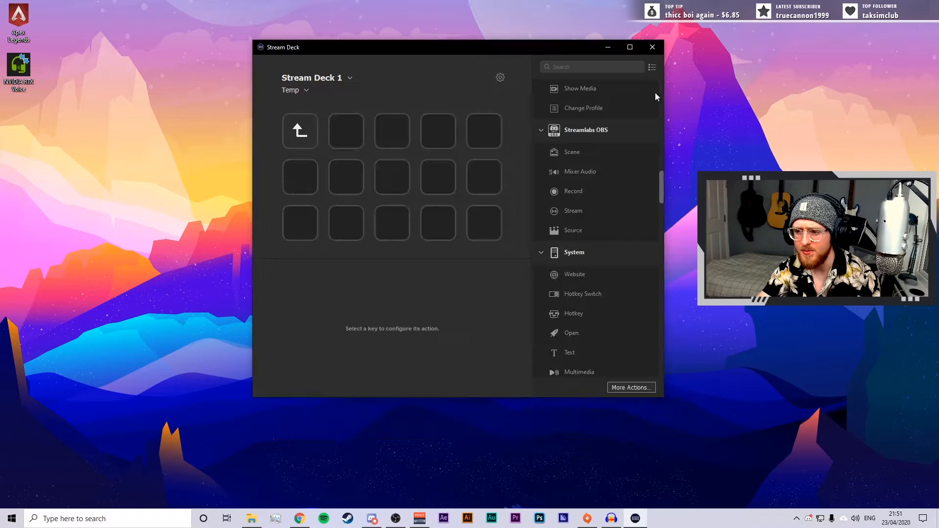
Step: Fill the Music folder's top row after the back key with Spotify Previous Song, Play/Pause, Next Song and Shuffle Mode actions
scroll(585, 272, down, 12)
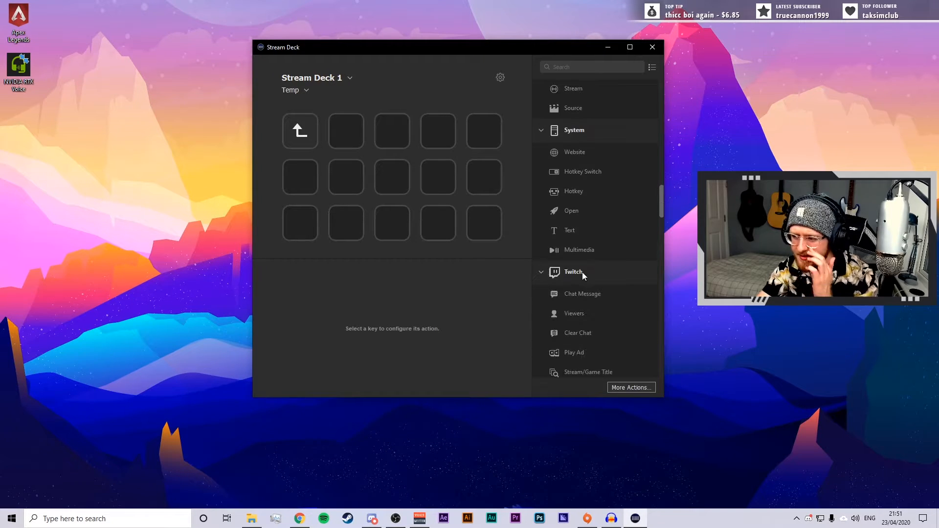
scroll(585, 269, down, 5)
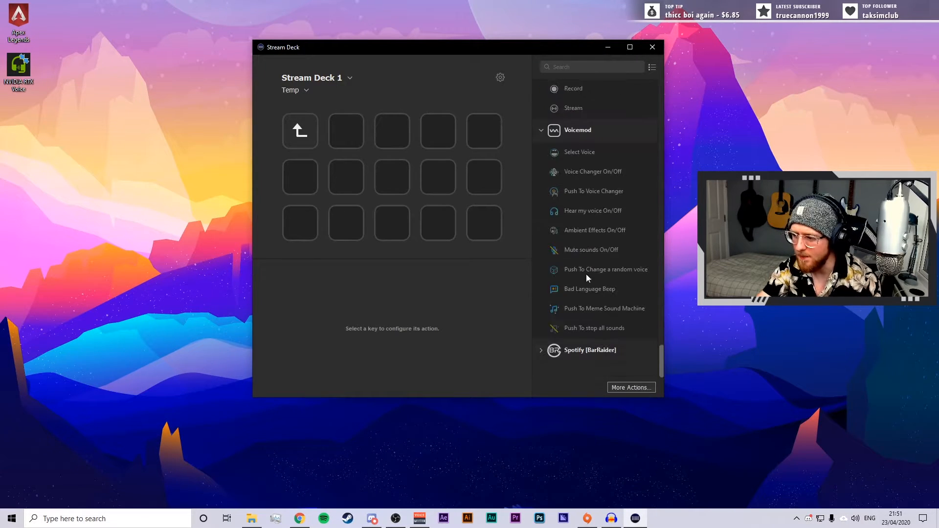
click(541, 350)
scroll(609, 354, down, 4)
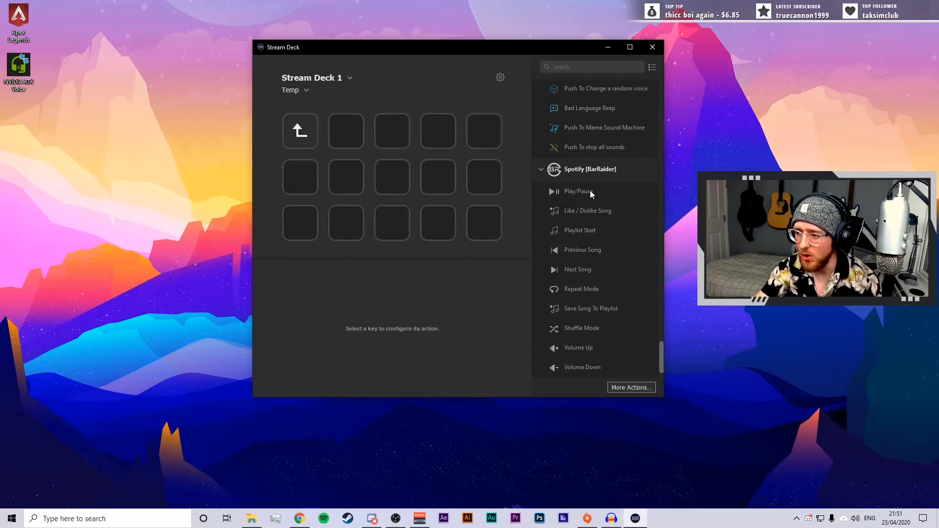
drag(590, 191, 401, 139)
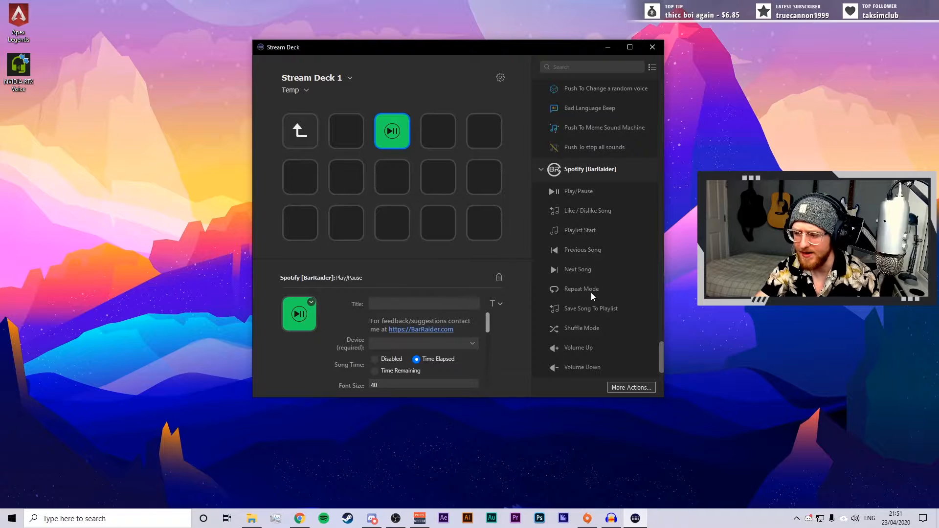
drag(575, 248, 346, 137)
drag(583, 267, 439, 139)
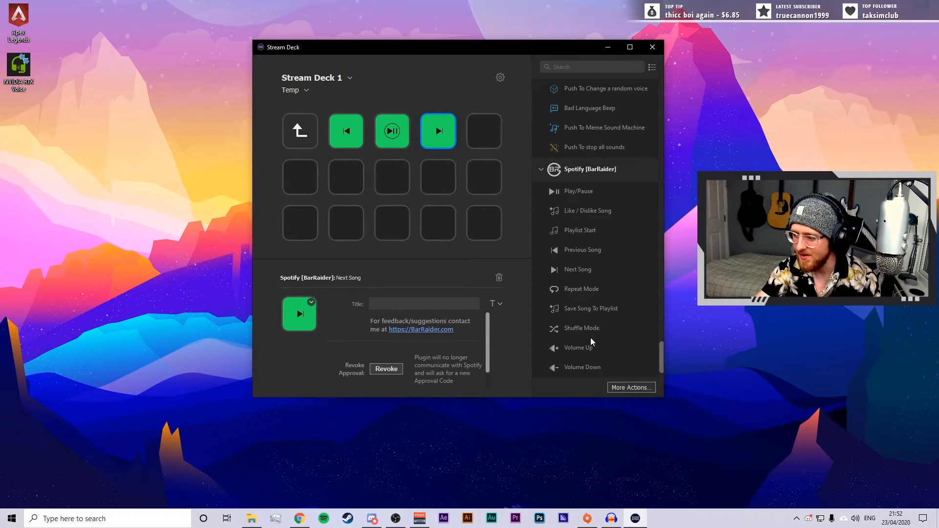
drag(580, 332, 484, 131)
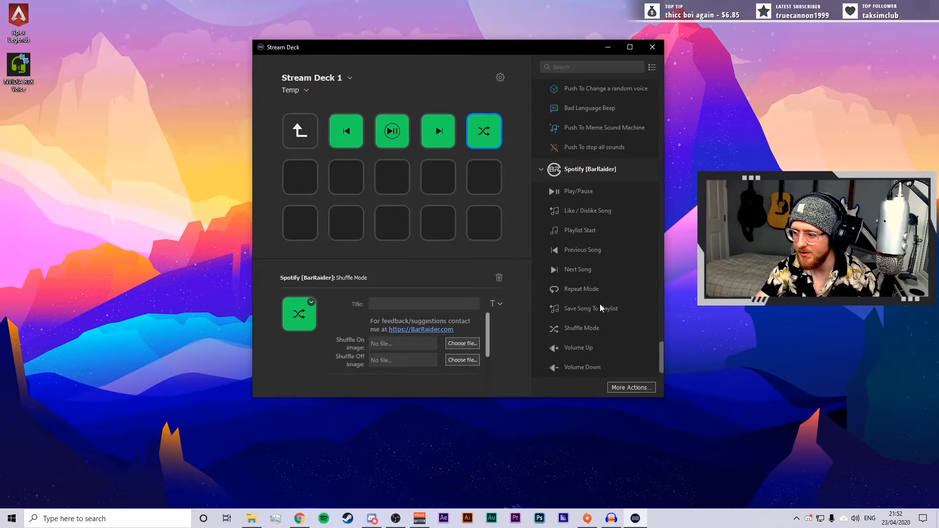
Step: Add Spotify Volume Up, Volume Down and Volume Mute/Unmute actions to the second, third and fourth keys of the second row
drag(582, 348, 347, 177)
drag(583, 367, 394, 176)
scroll(592, 282, down, 1)
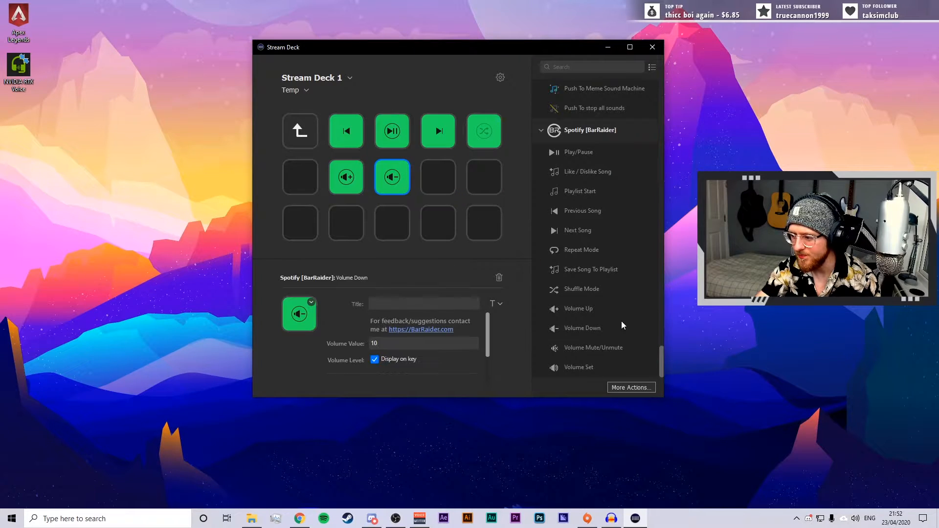
drag(606, 348, 438, 176)
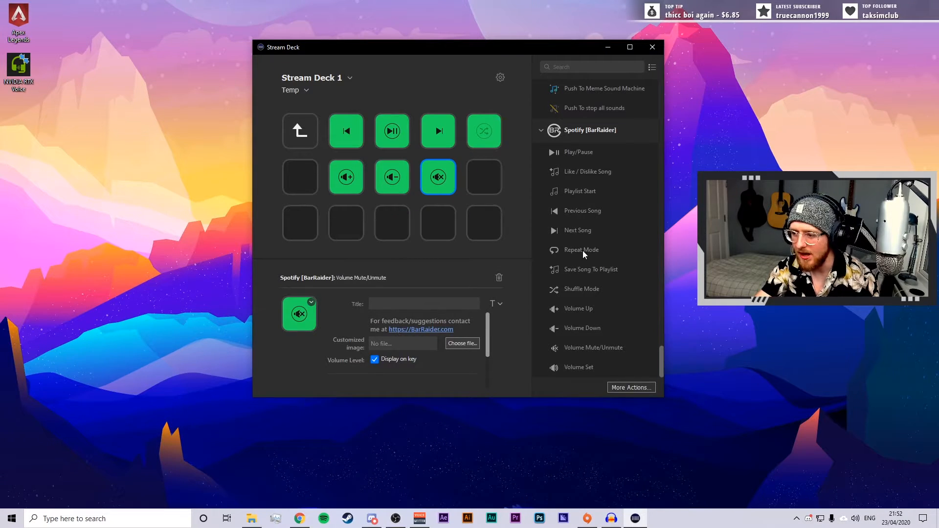
Step: Add the Spotify Repeat Mode action to the last key of the second row and leave the Music folder
drag(583, 250, 484, 177)
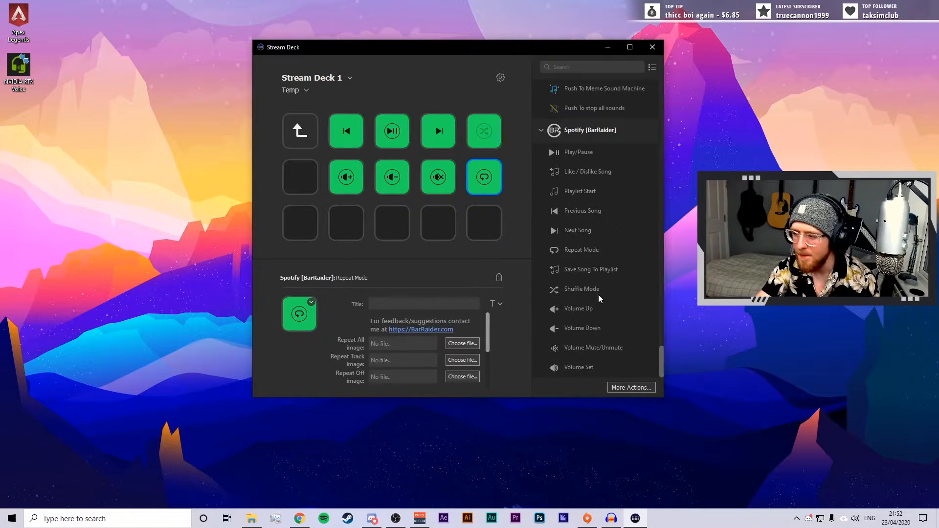
scroll(596, 220, up, 1)
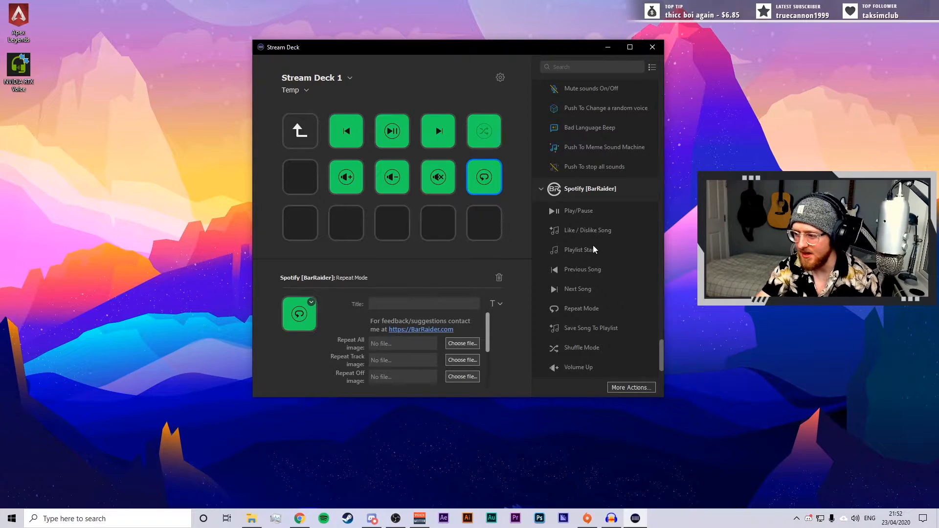
scroll(593, 281, up, 1)
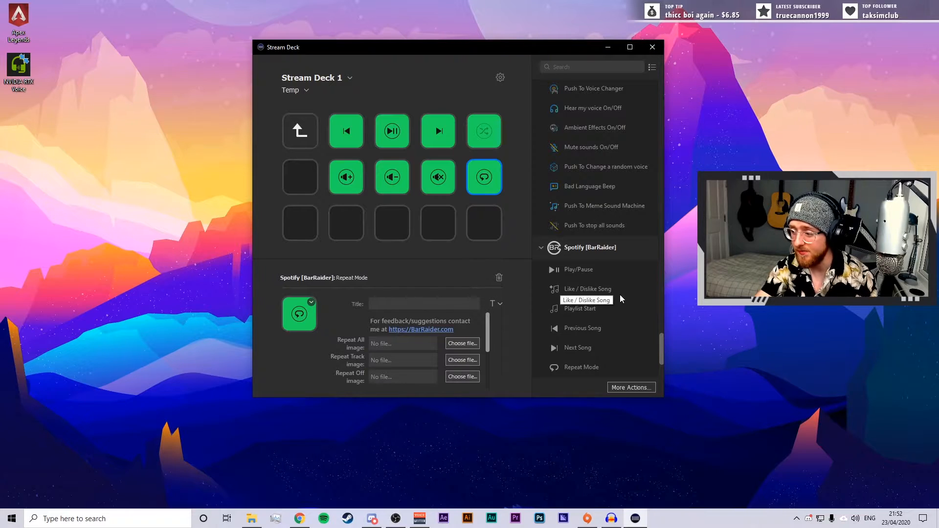
scroll(614, 294, down, 2)
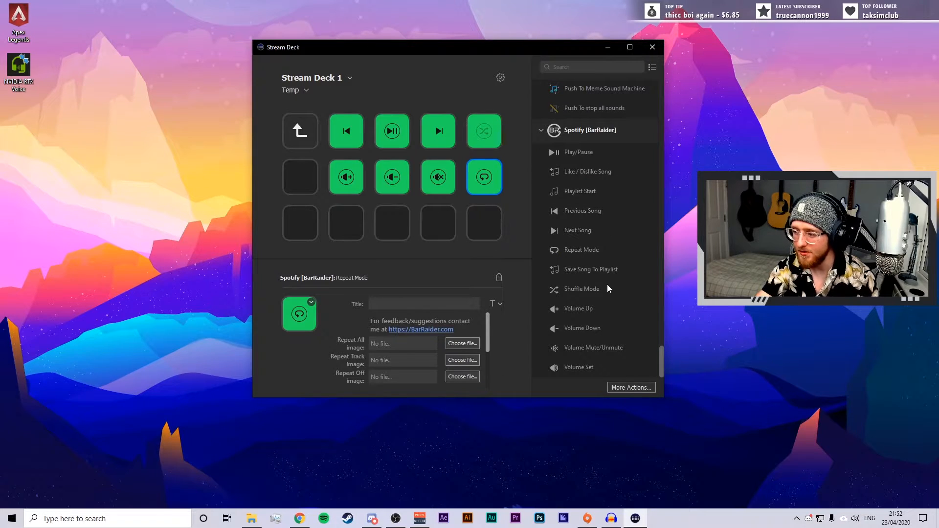
click(307, 133)
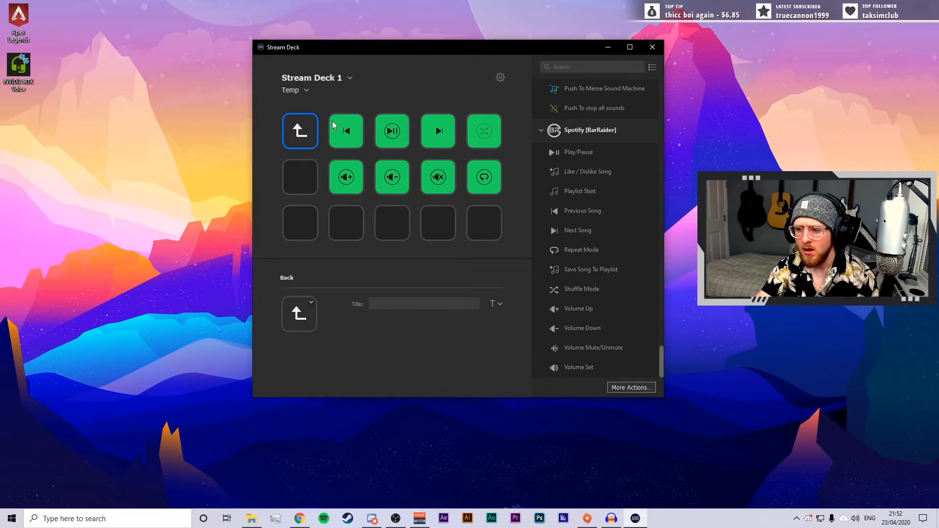
double_click(300, 136)
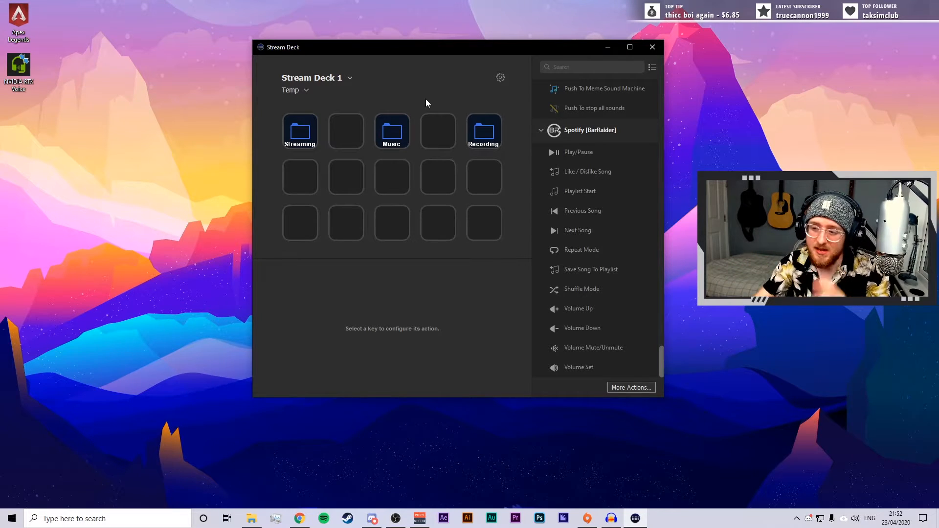
Step: Set the Streaming folder key's icon to the image file Mario_15K_1.gif
click(299, 137)
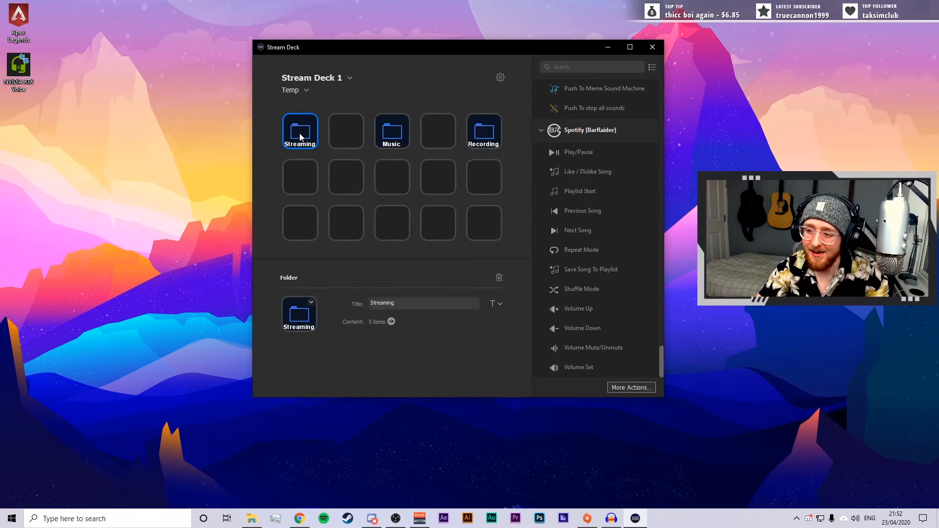
click(312, 303)
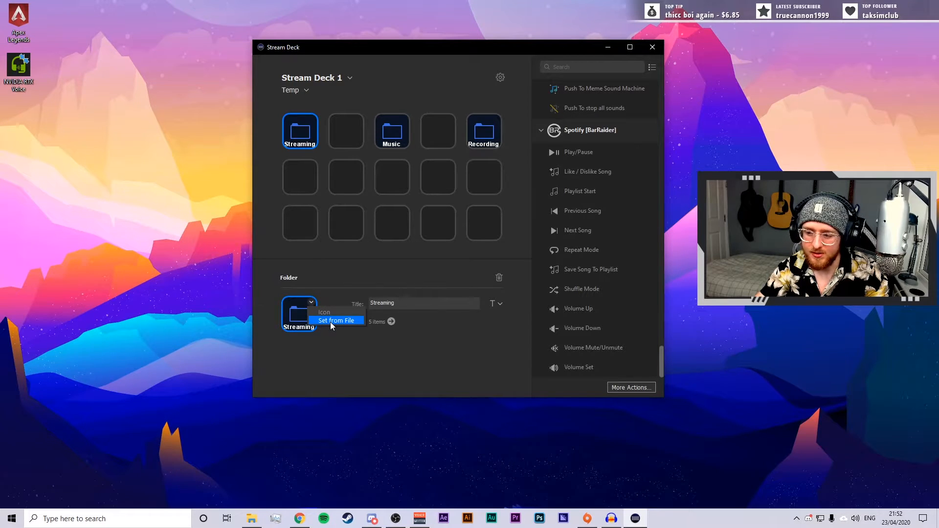
click(331, 320)
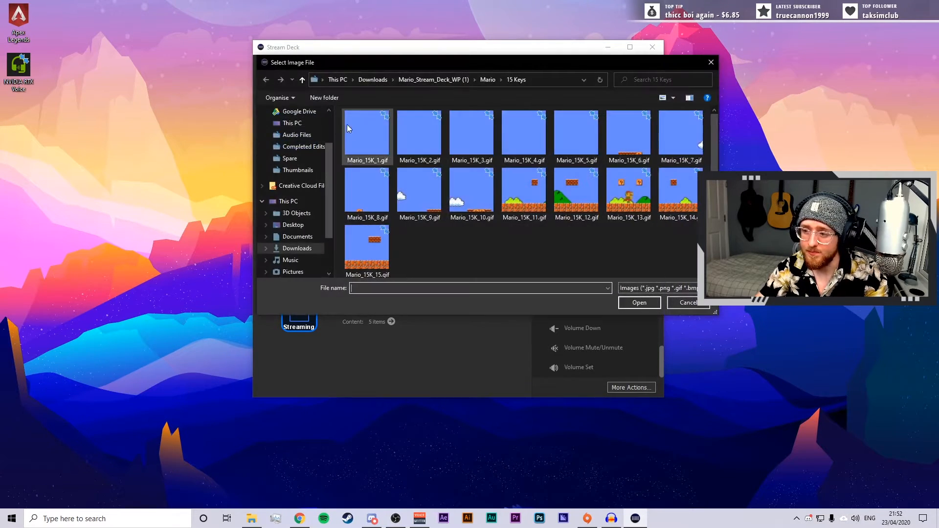
drag(409, 67, 427, 33)
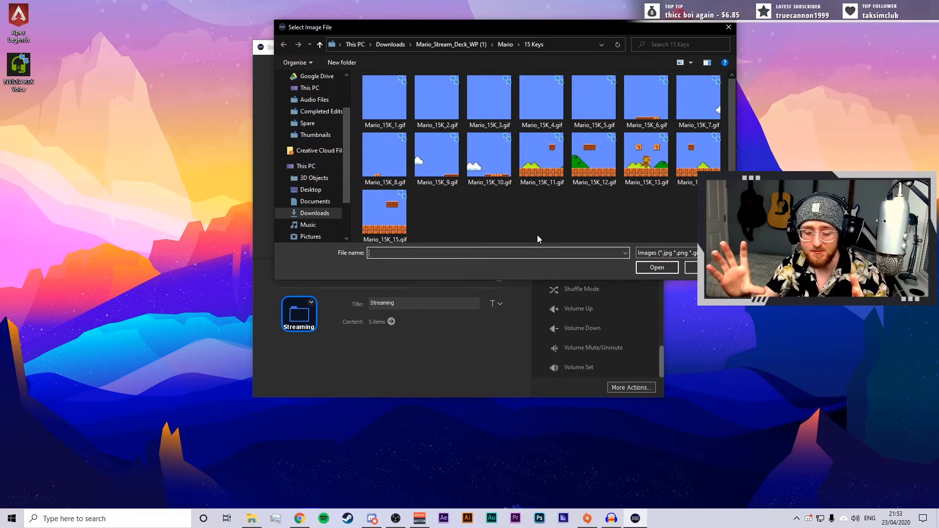
click(377, 101)
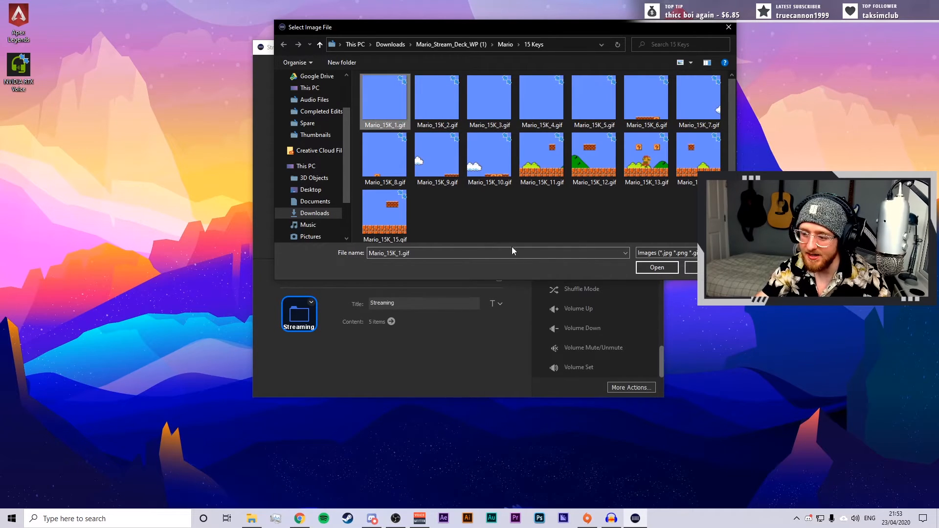
click(657, 268)
click(348, 142)
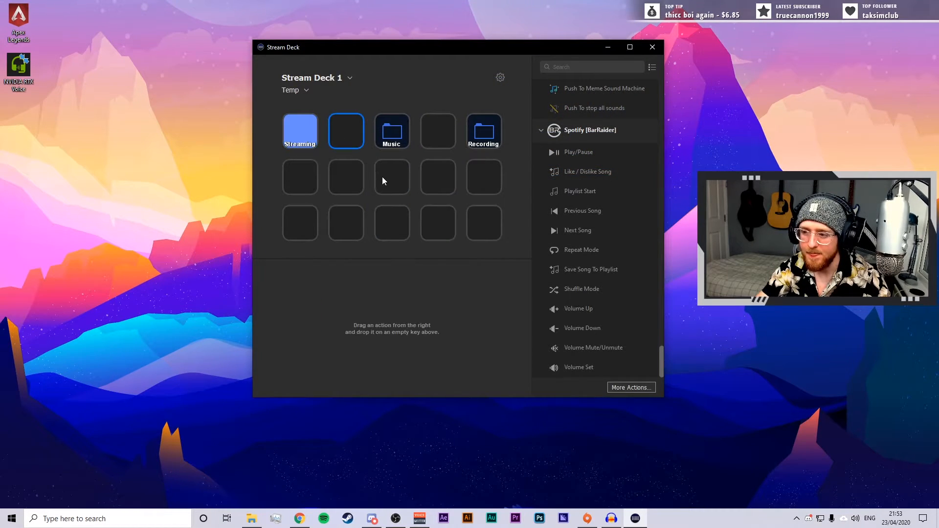
right_click(347, 139)
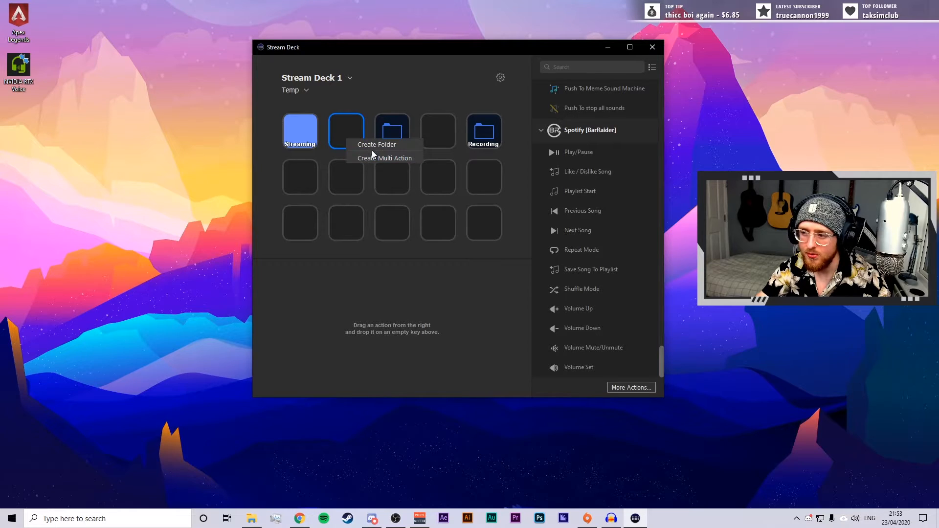
click(372, 125)
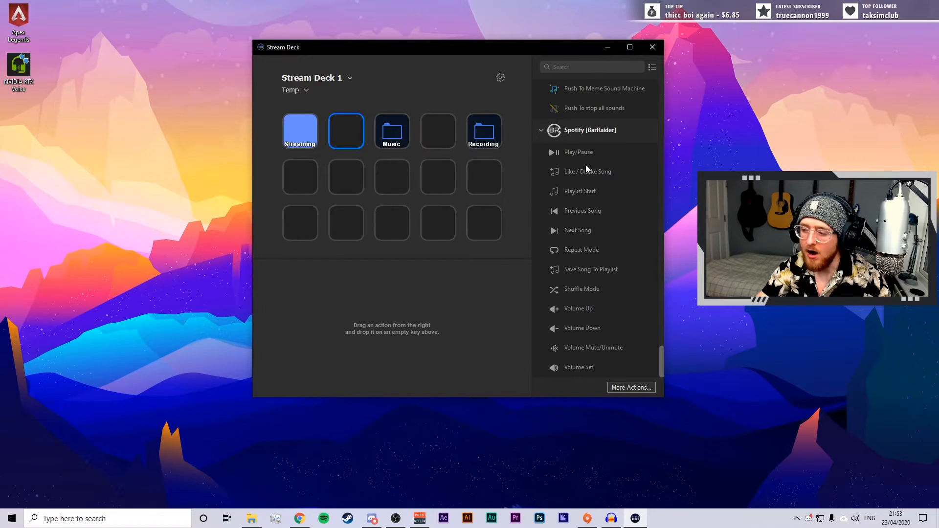
right_click(352, 129)
click(369, 106)
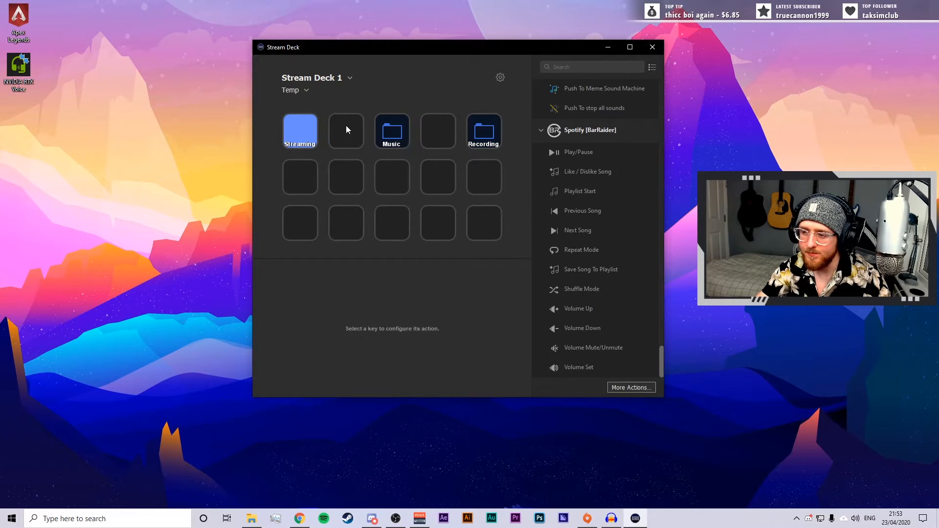
Step: Assign an empty Multi Action to the key between Streaming and Music and return to the key grid
scroll(603, 237, up, 8)
scroll(603, 237, up, 15)
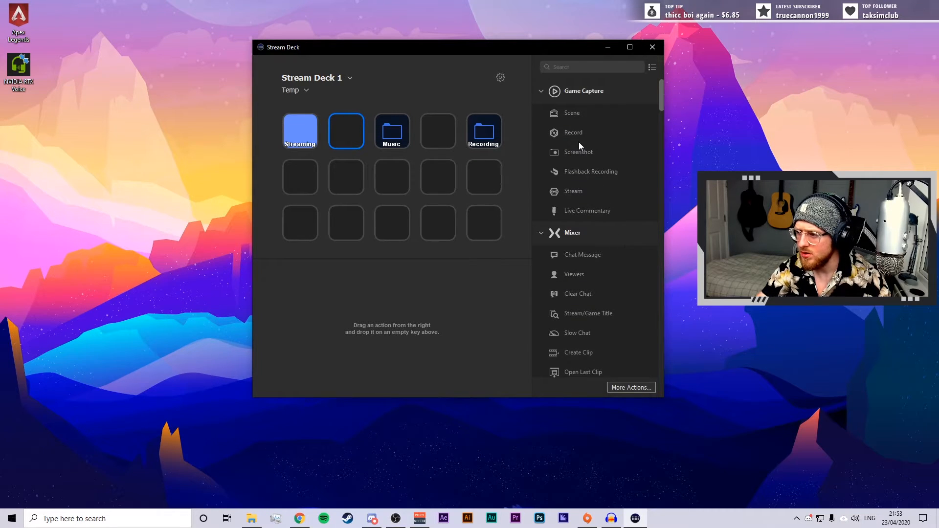
scroll(602, 226, down, 4)
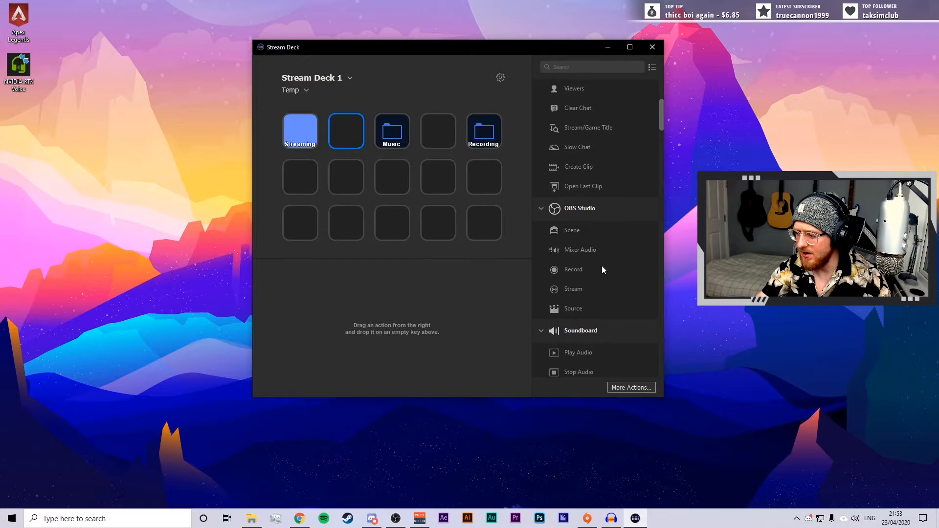
scroll(601, 268, down, 1)
scroll(600, 283, down, 1)
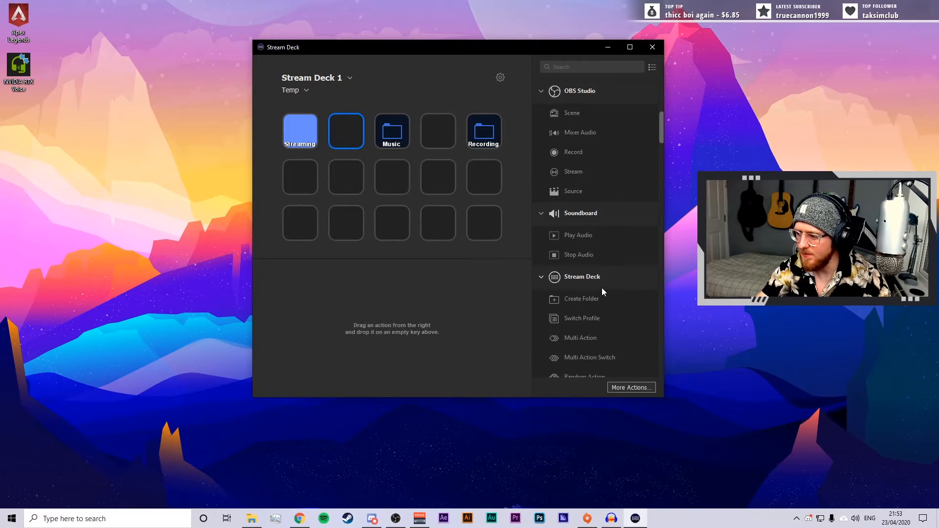
scroll(602, 288, down, 2)
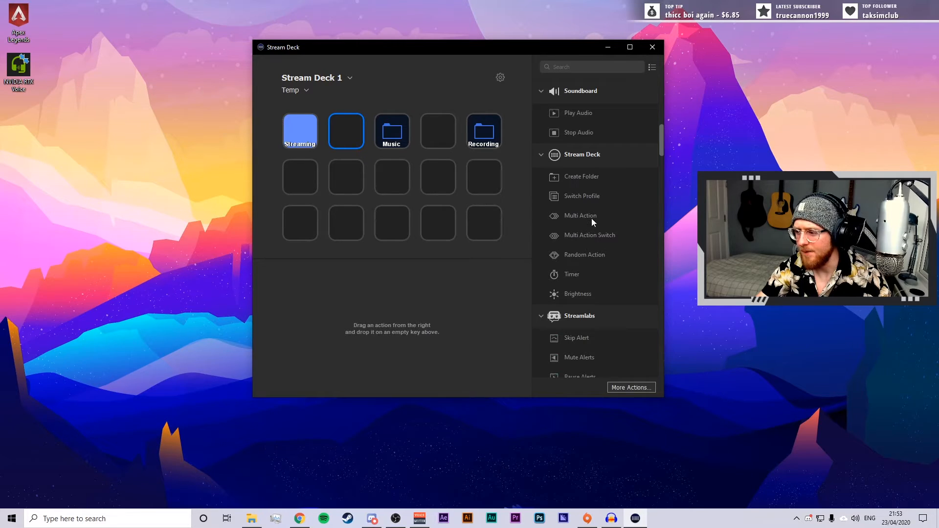
drag(591, 216, 399, 163)
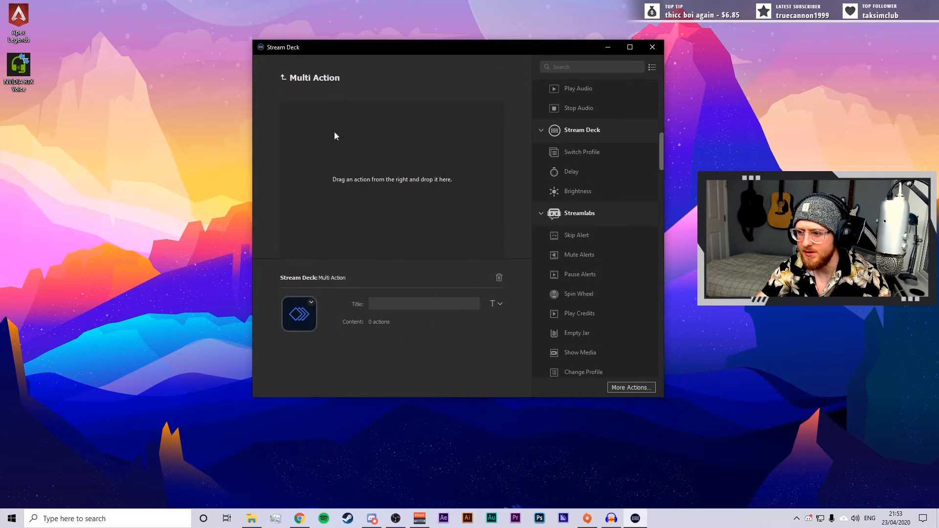
click(284, 77)
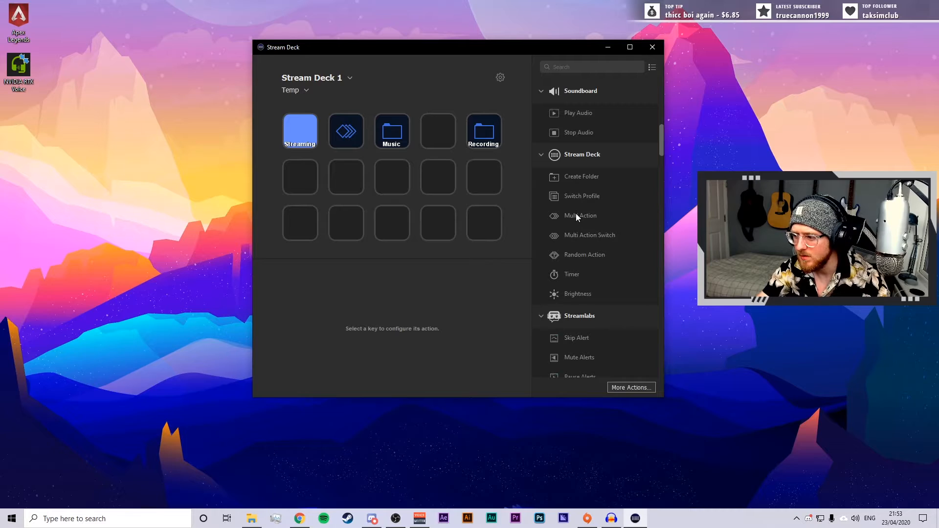
Step: Fill every remaining empty key on the main page with an empty Multi Action
scroll(576, 217, down, 10)
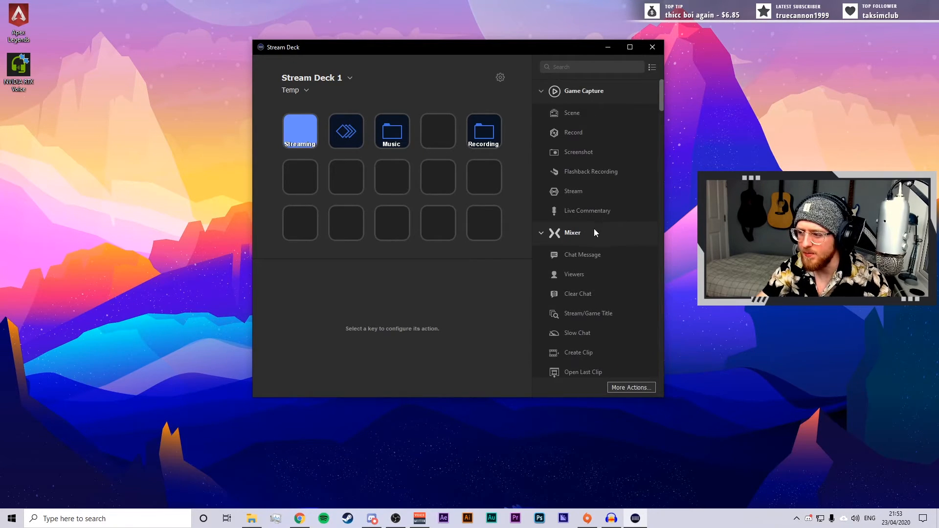
scroll(595, 233, down, 3)
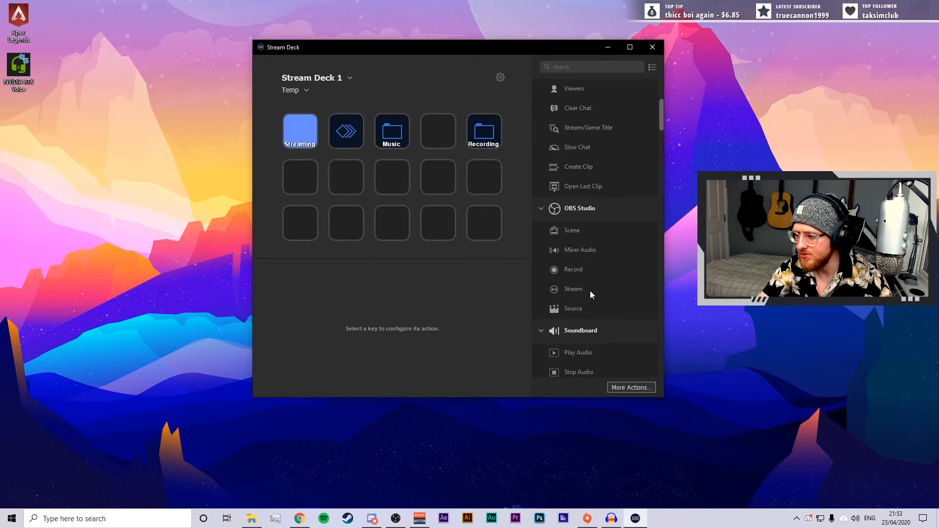
scroll(590, 291, down, 4)
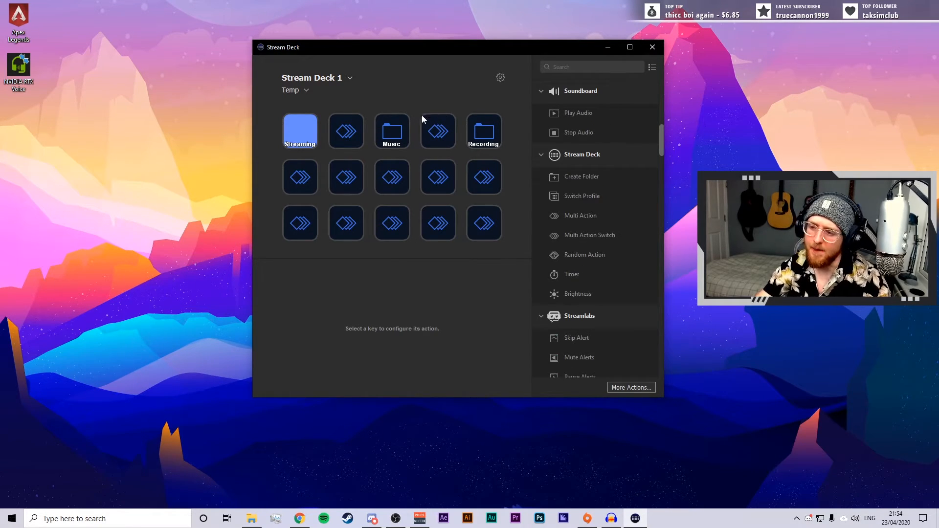
Step: Set the icon of the Multi Action key between Streaming and Music to the image file Mario_15K_2.gif
click(350, 141)
click(360, 126)
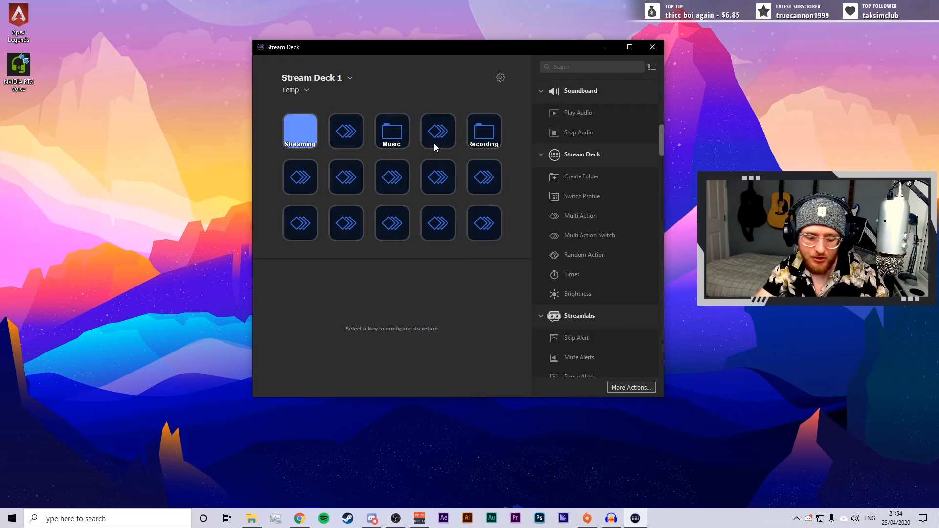
click(354, 133)
click(312, 302)
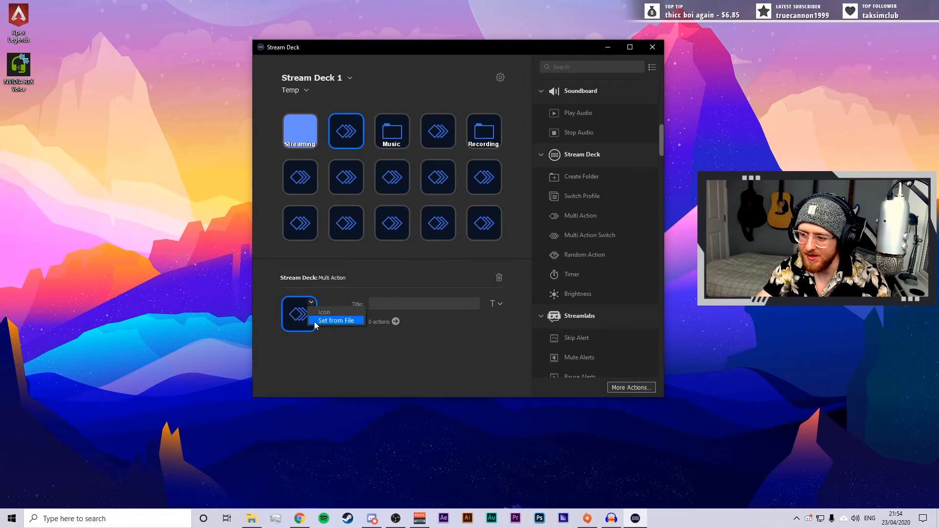
click(323, 324)
double_click(429, 113)
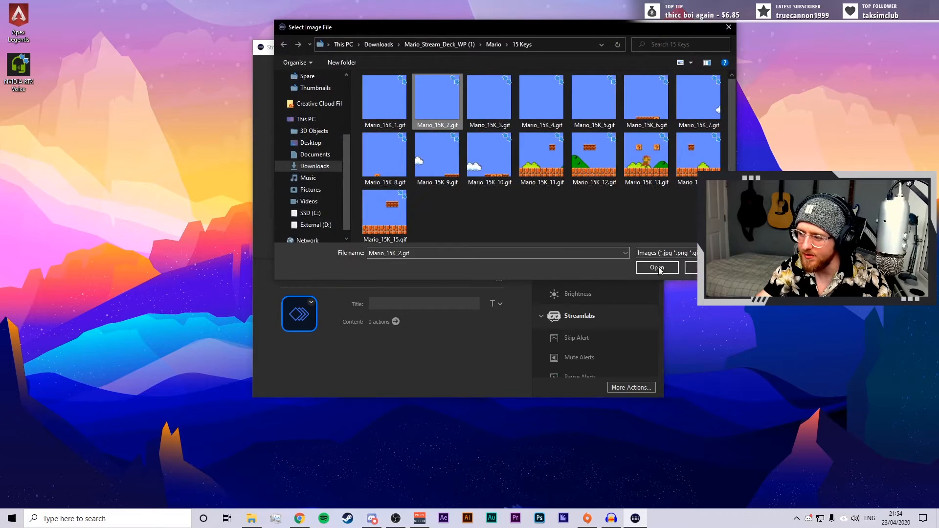